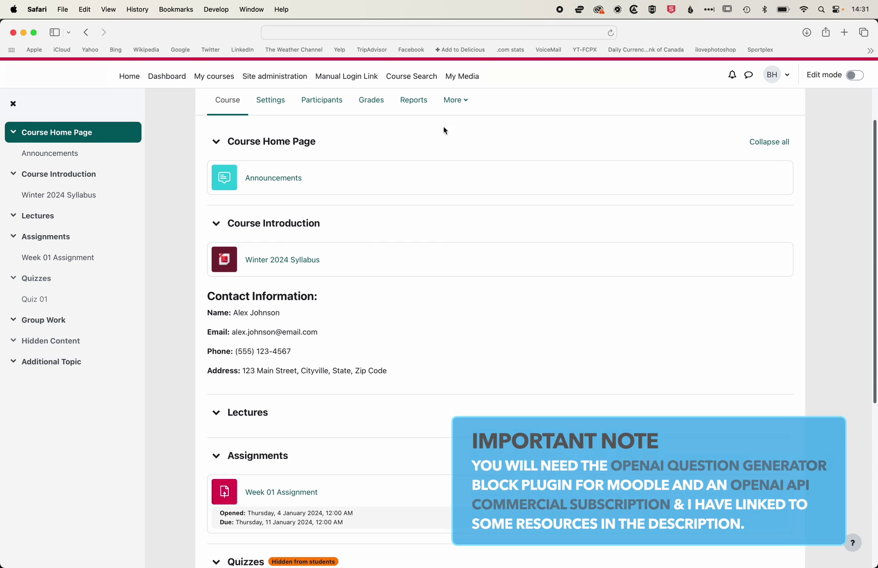
- In the question bank's Categories view, add a category named 'Final Cut Pro Questions'
left_click(456, 107)
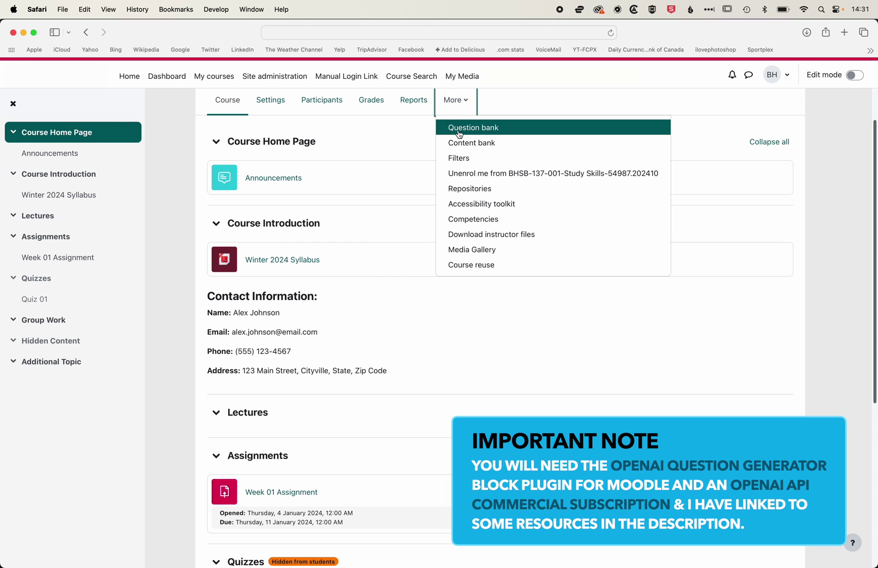
left_click(456, 129)
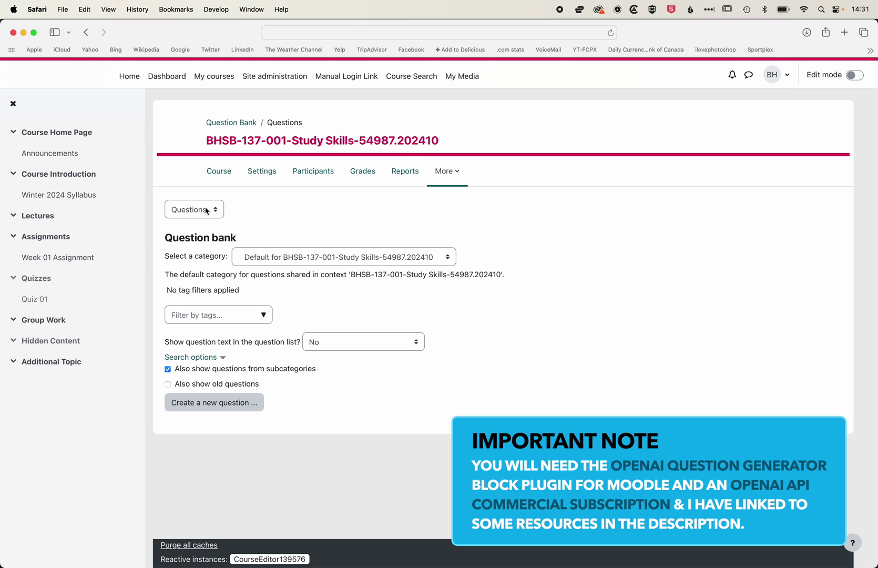
left_click(206, 210)
left_click(201, 219)
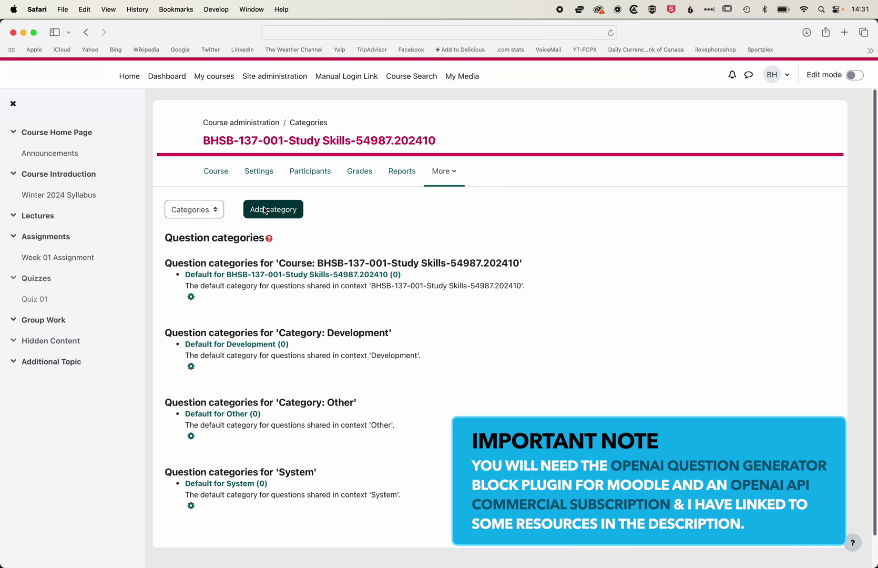
left_click(267, 211)
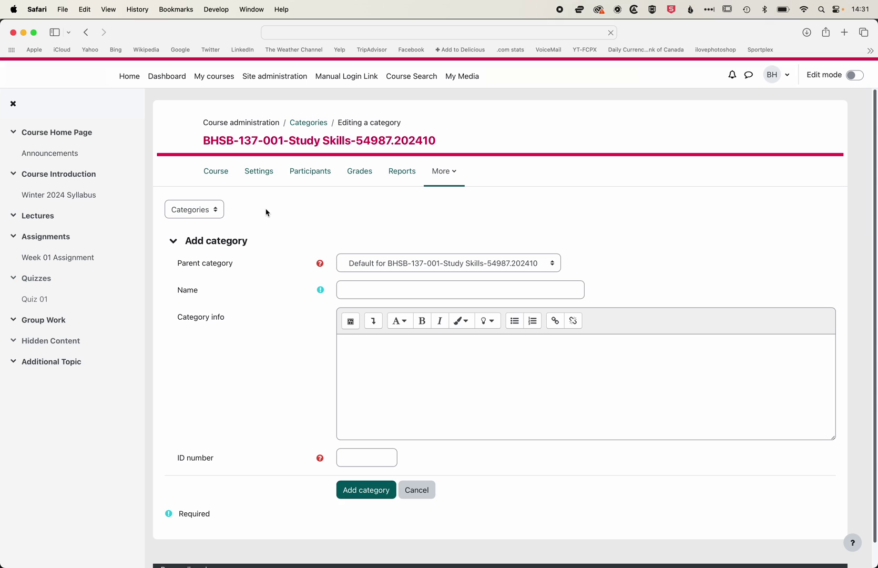
type("Final")
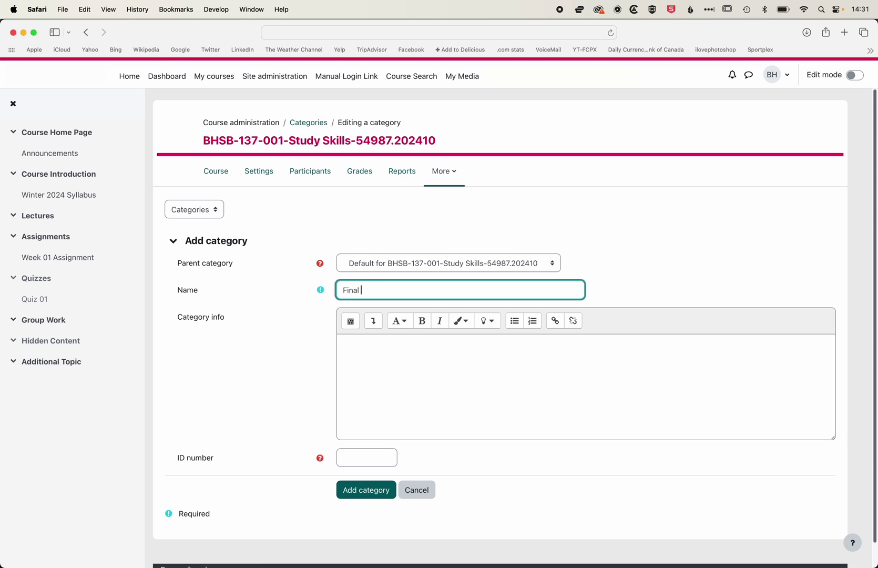
type(" Cut Pro Questions")
left_click(362, 490)
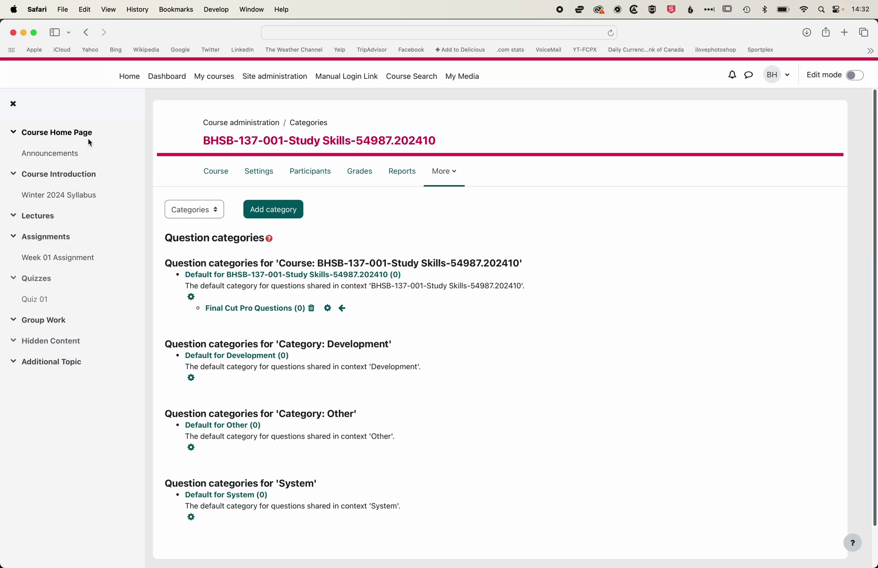
- Turn editing on and add the OpenAI Question Generator block to the course page
left_click(89, 141)
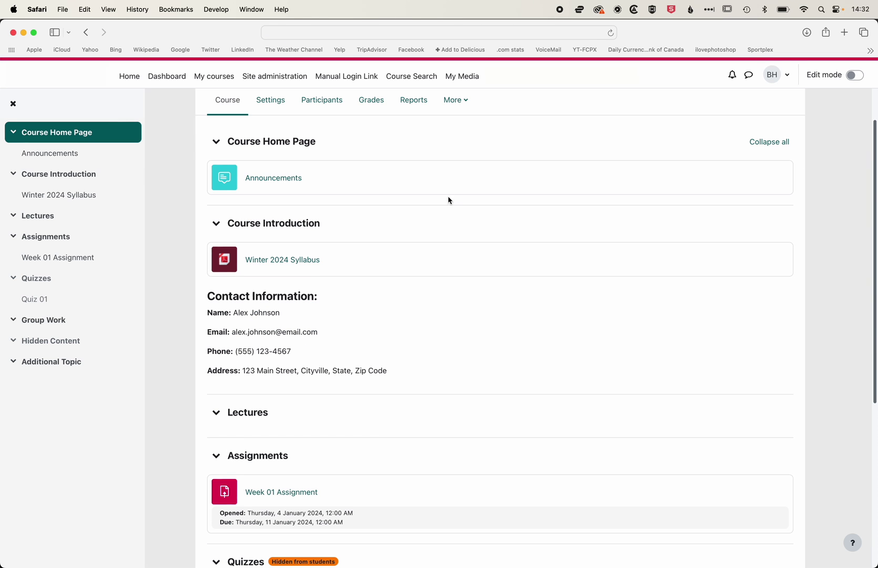
left_click(857, 76)
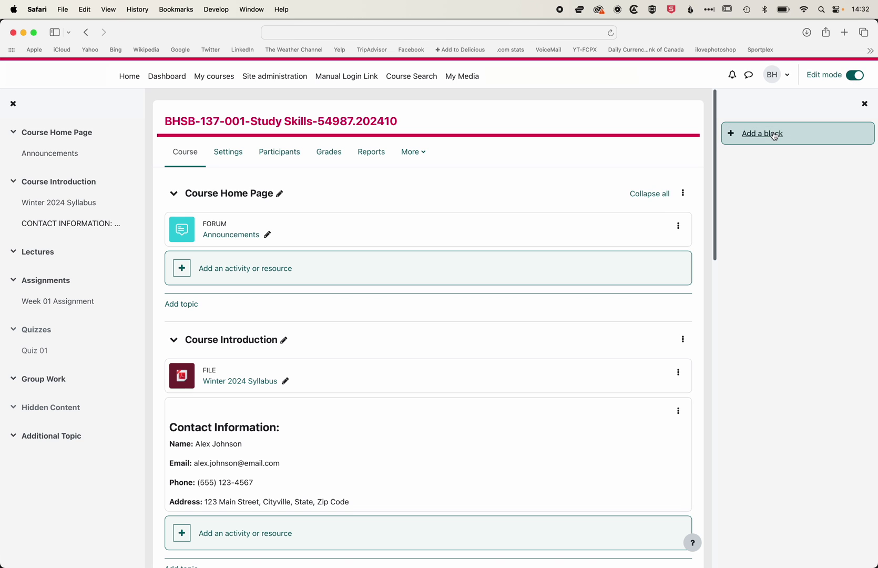
left_click(772, 136)
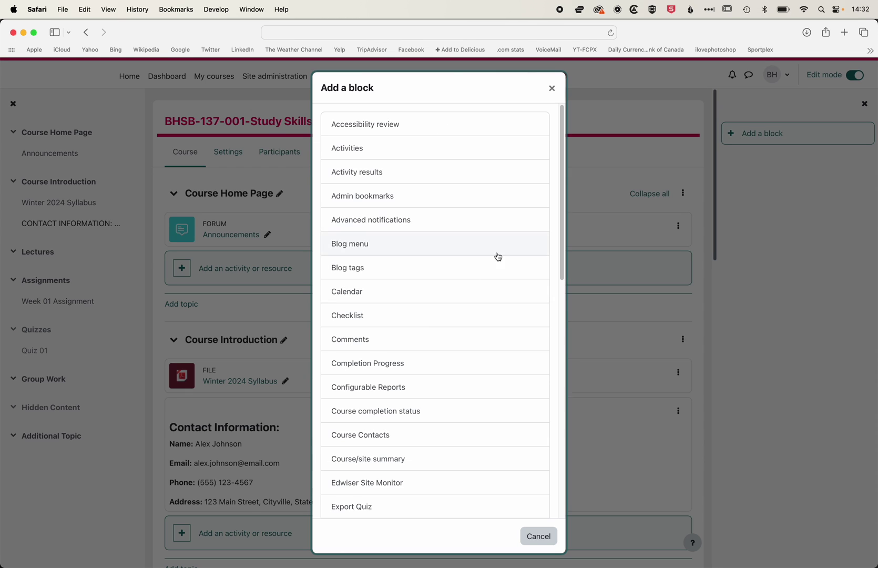
scroll(423, 319, "down", 5)
scroll(424, 321, "down", 8)
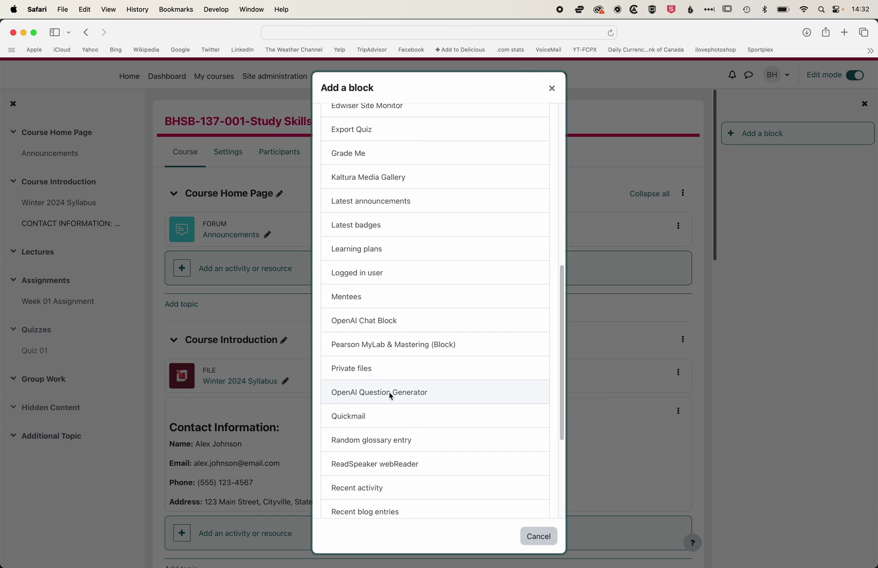
left_click(398, 393)
left_click(799, 192)
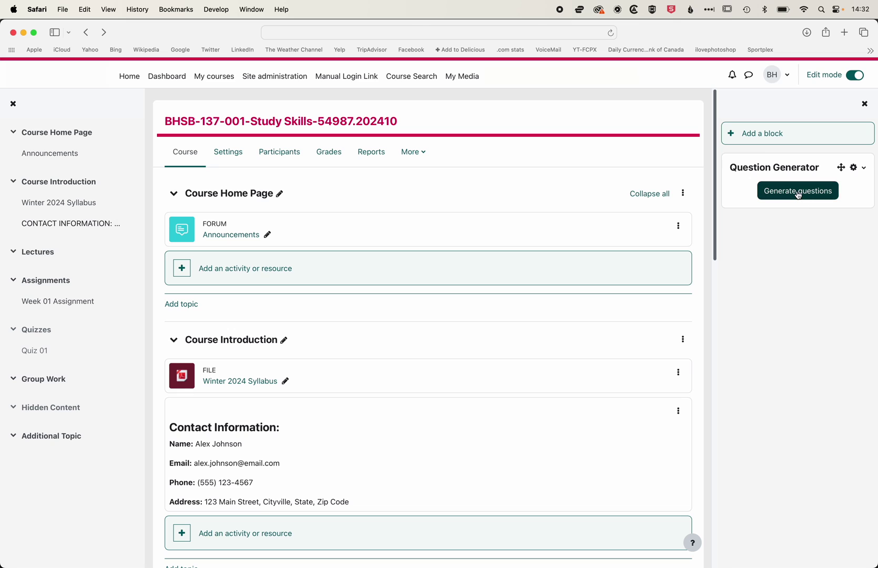
- Place the cursor in the Question Generator's Source text field
left_click(335, 231)
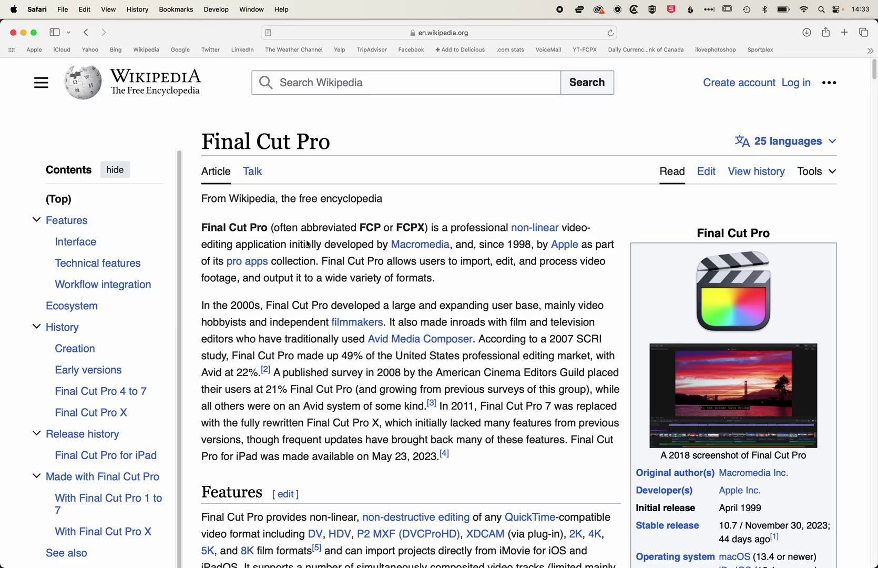
- Copy the Wikipedia Final Cut Pro text from the introduction through the Final Cut Pro X history
left_click_drag(203, 230, 305, 339)
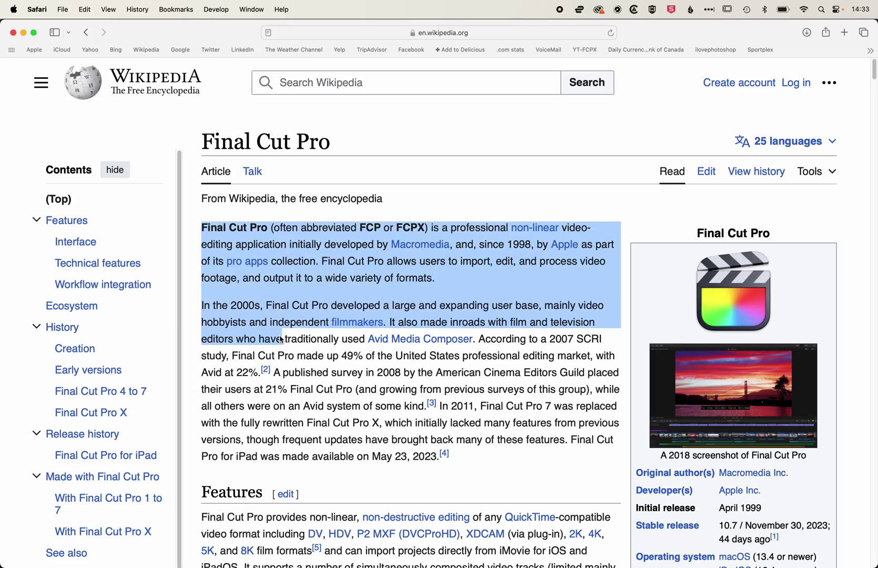
scroll(280, 339, "down", 15)
scroll(280, 339, "down", 20)
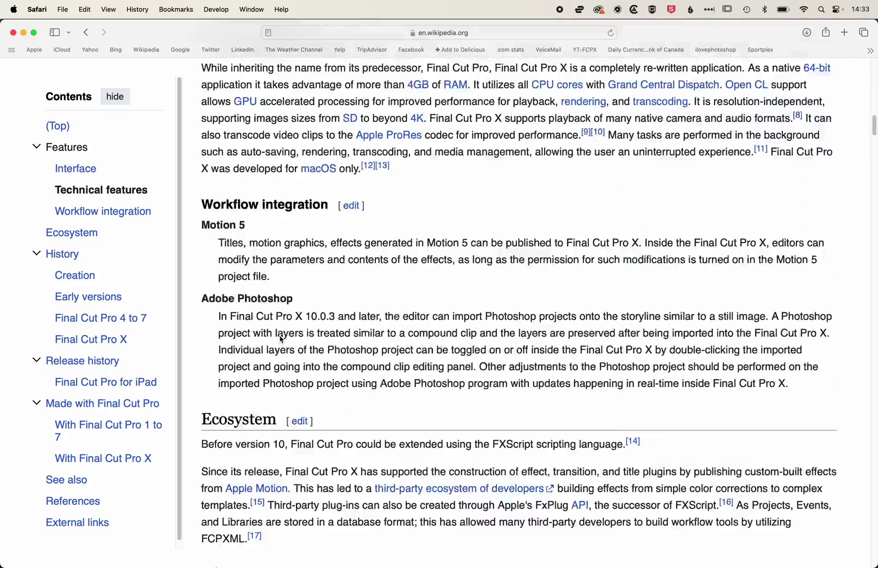
scroll(281, 339, "down", 7)
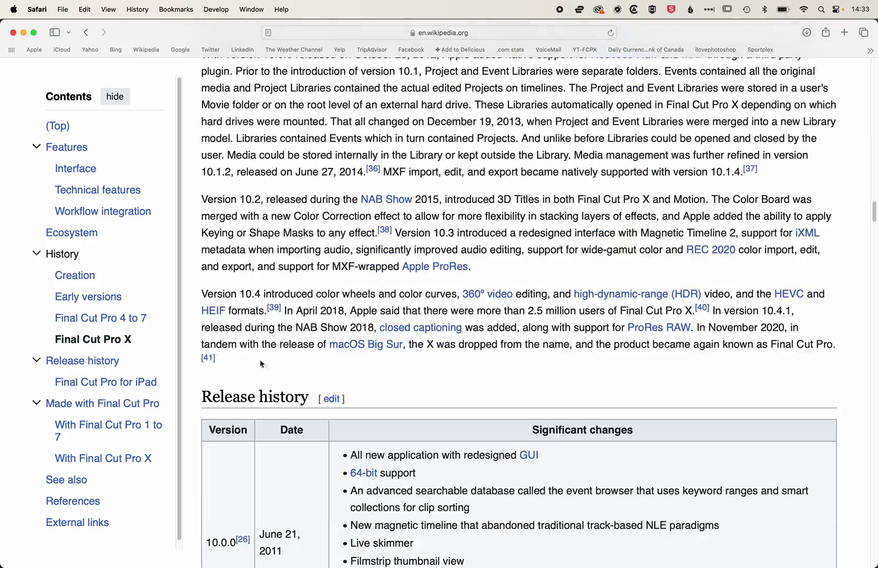
left_click(263, 360, "shift")
key("super+c")
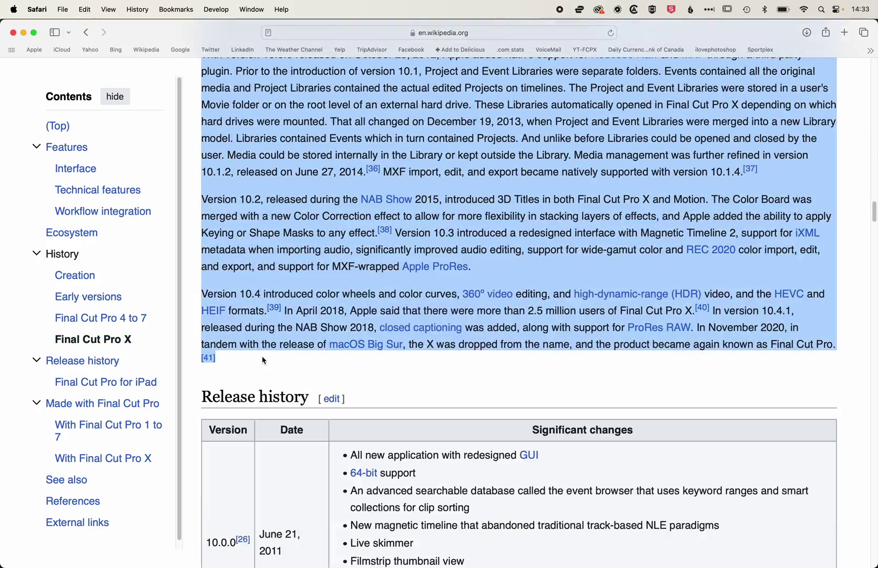
key("ctrl+Tab")
- Paste the article as source text, choose Multiple choice, and request 10 questions
key("super+v")
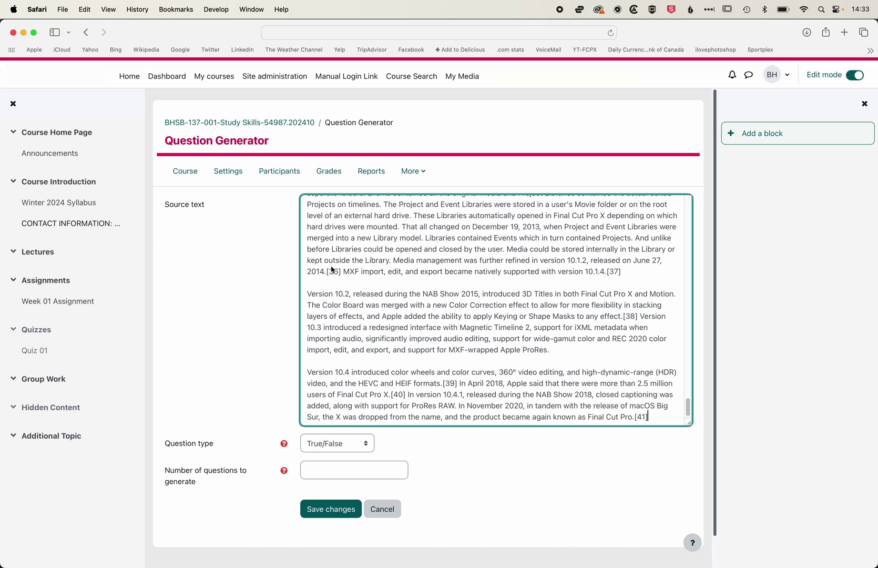
left_click(331, 444)
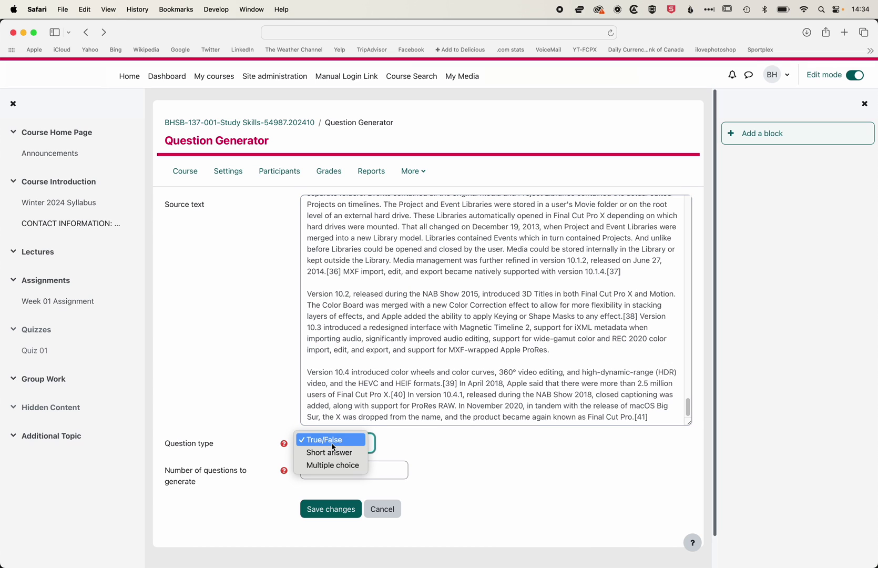
left_click(328, 465)
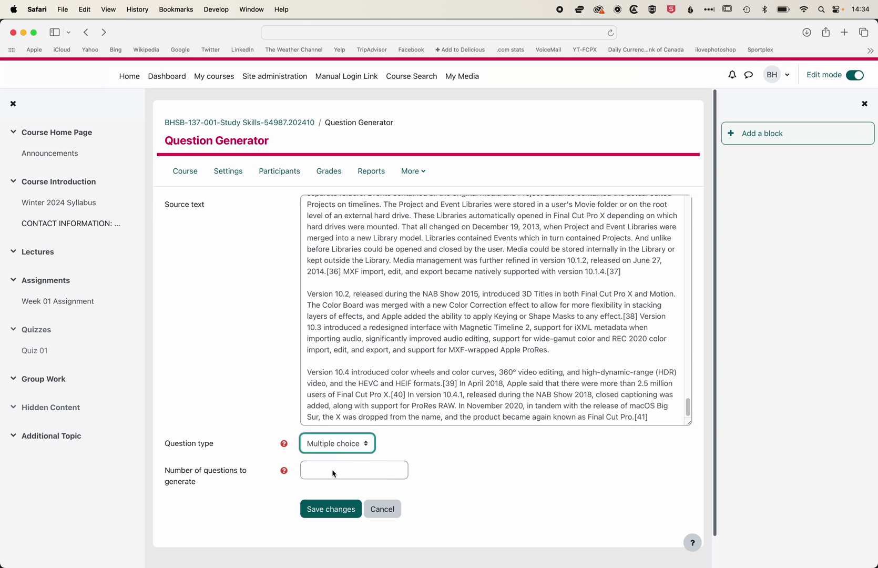
left_click(333, 473)
type("10")
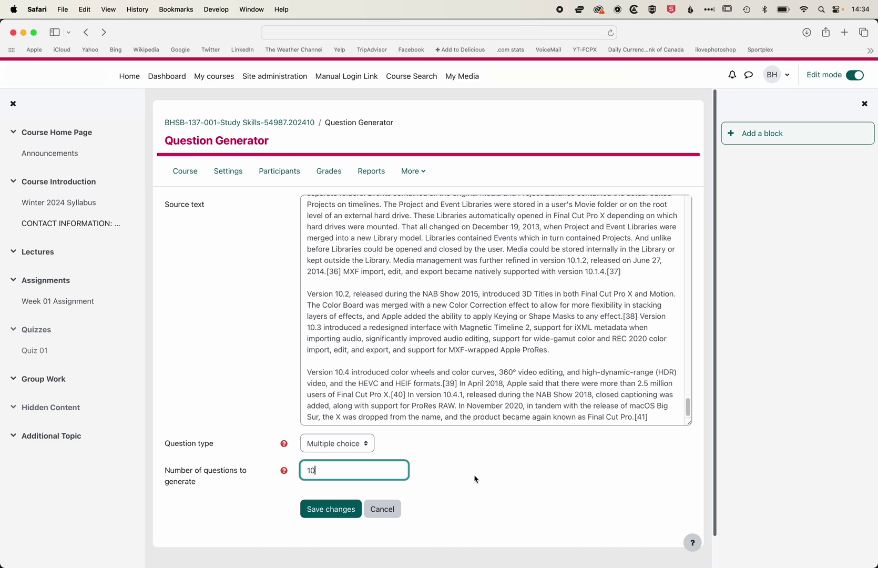
- Generate the questions, delete the primary platform question, and add the rest to the question bank
left_click(334, 515)
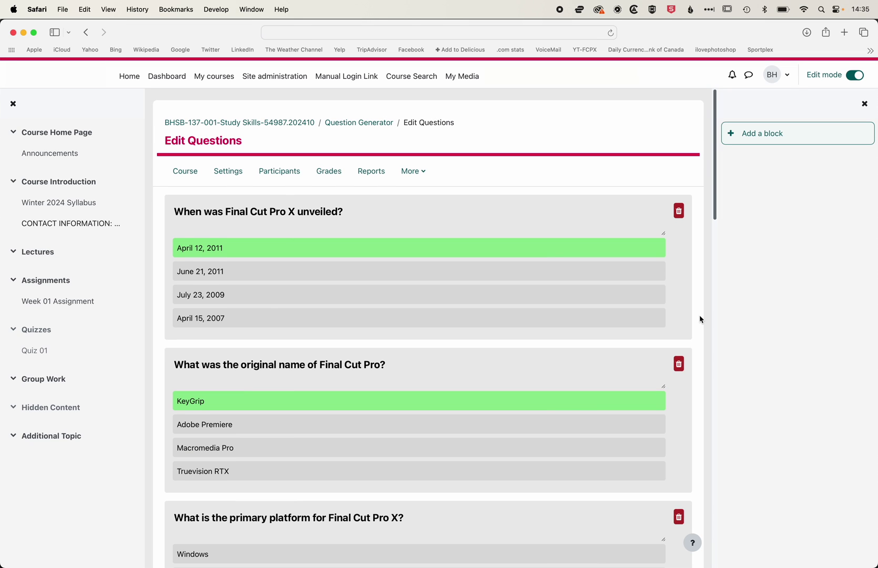
scroll(700, 319, "down", 5)
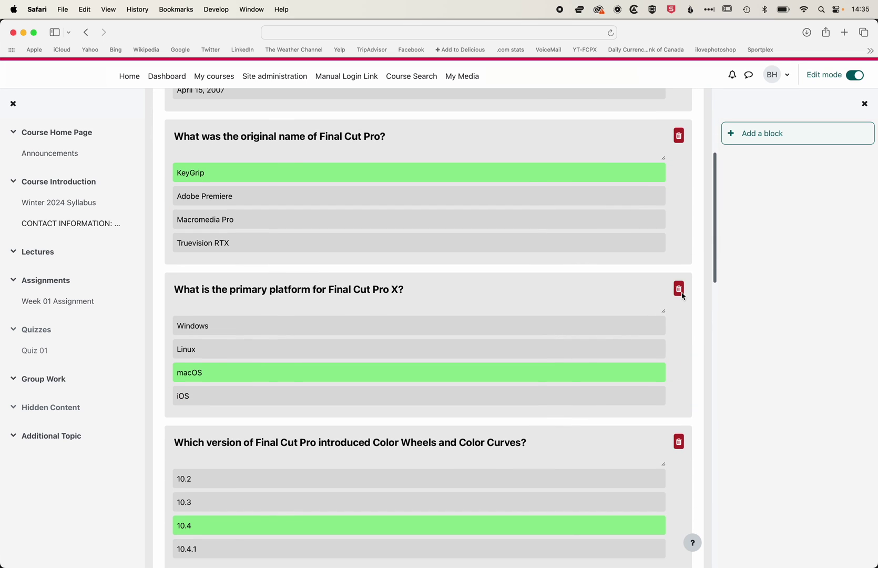
left_click(681, 294)
scroll(649, 343, "down", 5)
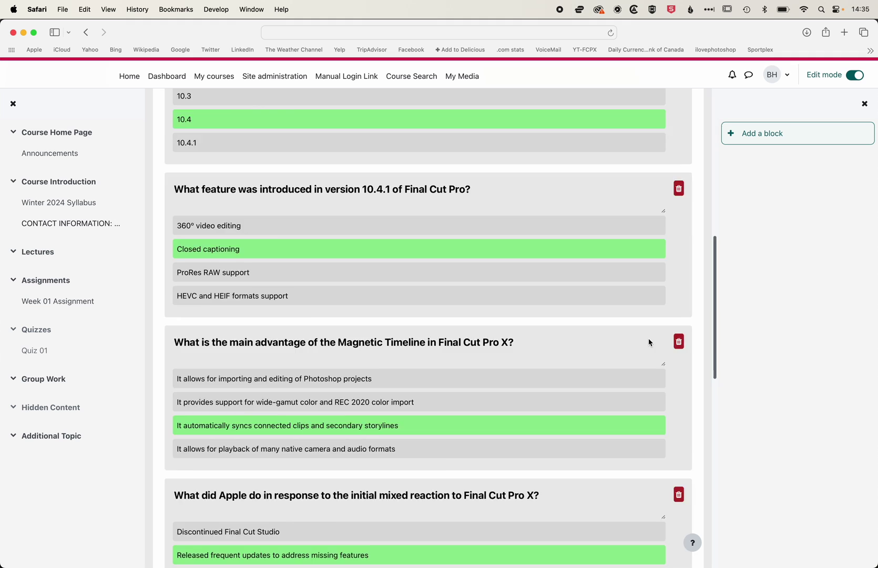
scroll(648, 342, "down", 10)
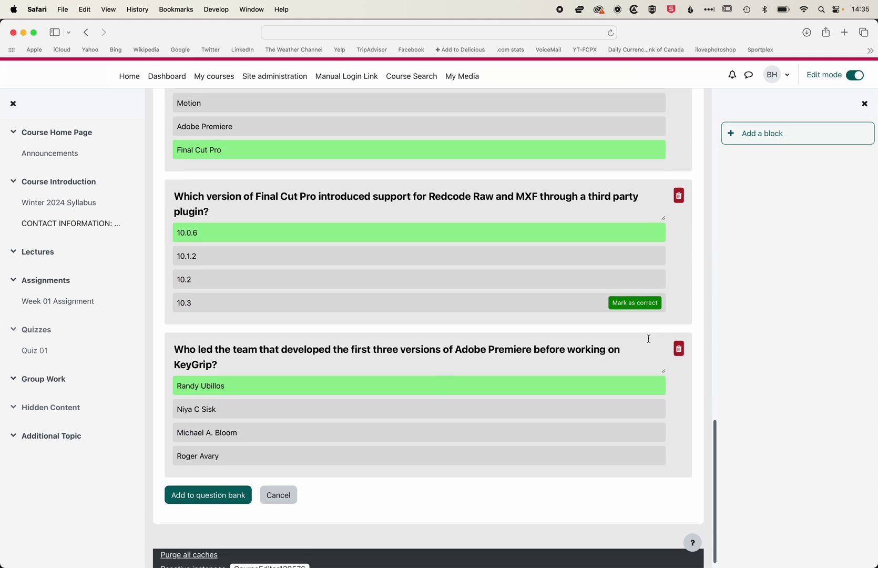
scroll(648, 338, "down", 1)
scroll(649, 338, "up", 4)
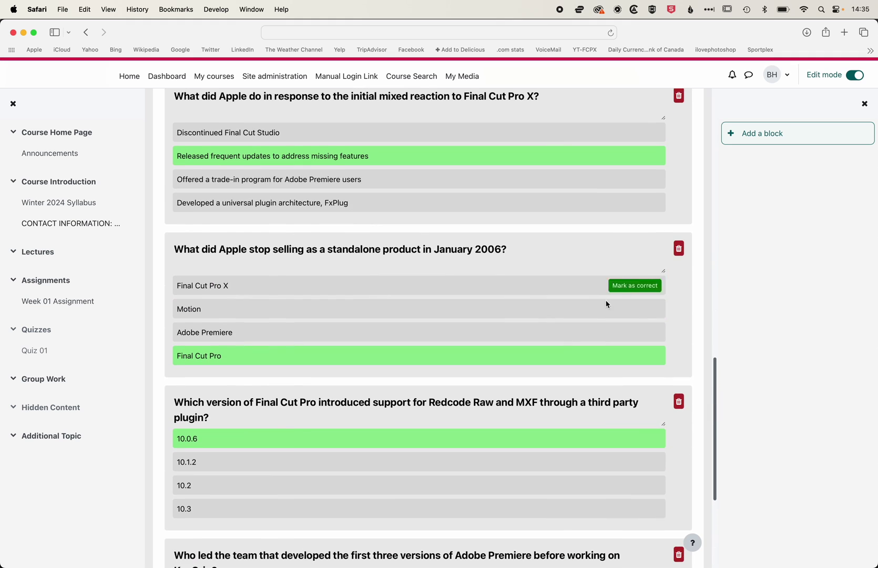
scroll(604, 300, "down", 4)
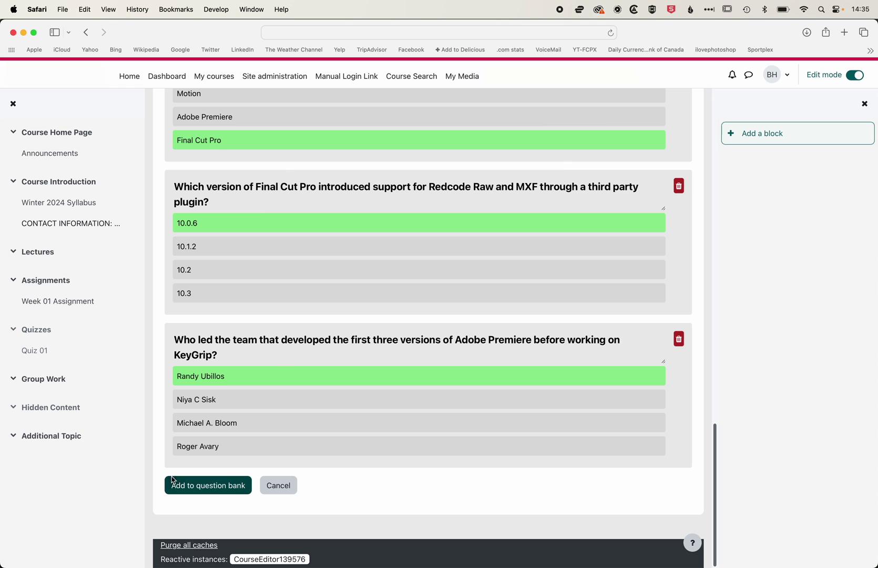
left_click(205, 493)
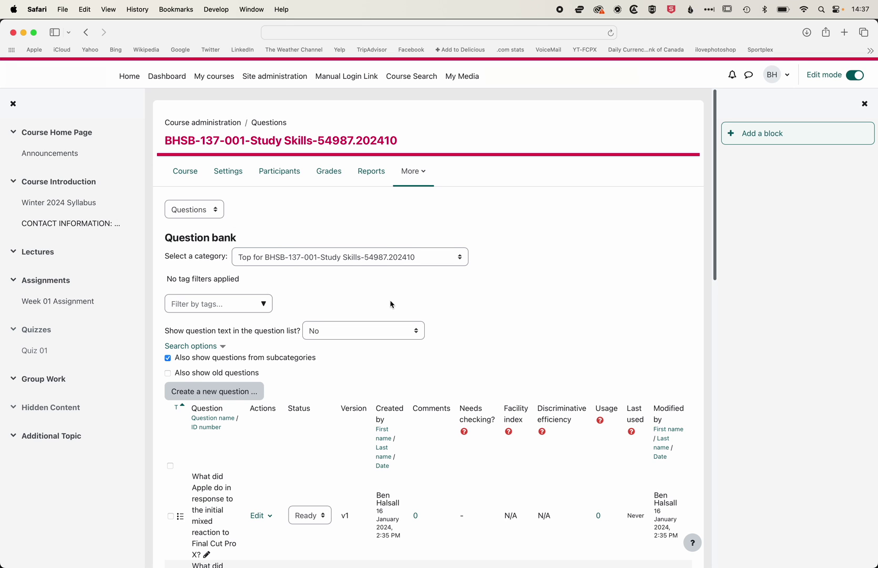
- Review the question bank list with the course default category selected
scroll(432, 301, "down", 1)
left_click(401, 235)
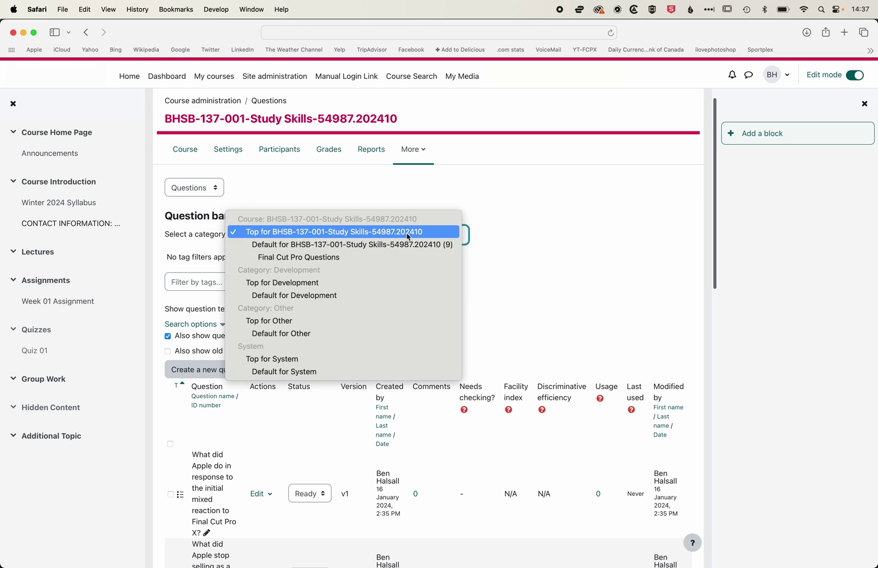
left_click(500, 259)
scroll(502, 262, "down", 3)
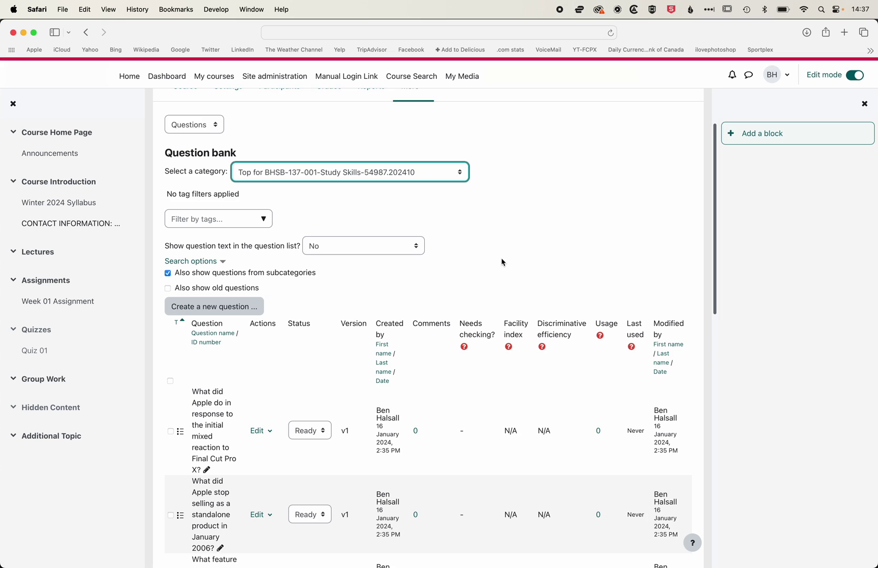
scroll(502, 262, "down", 15)
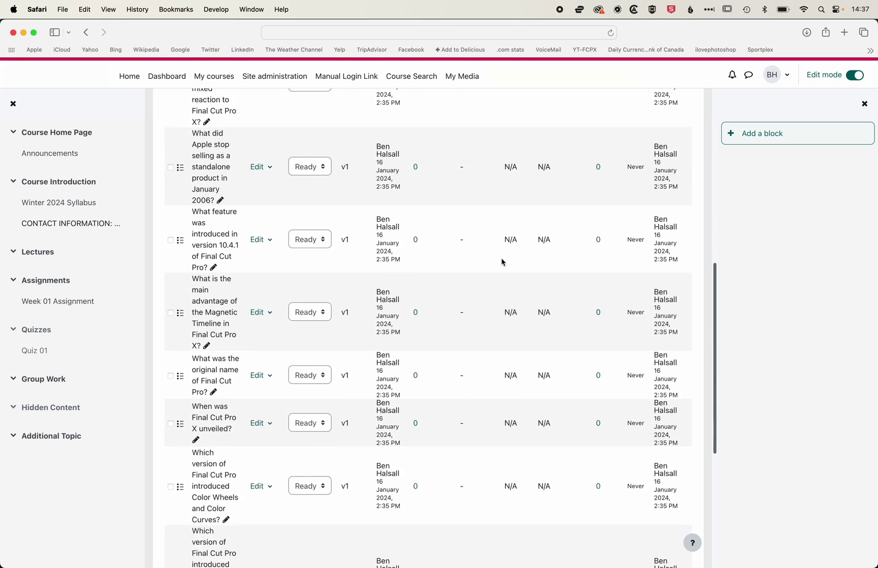
scroll(502, 262, "down", 6)
scroll(502, 262, "up", 18)
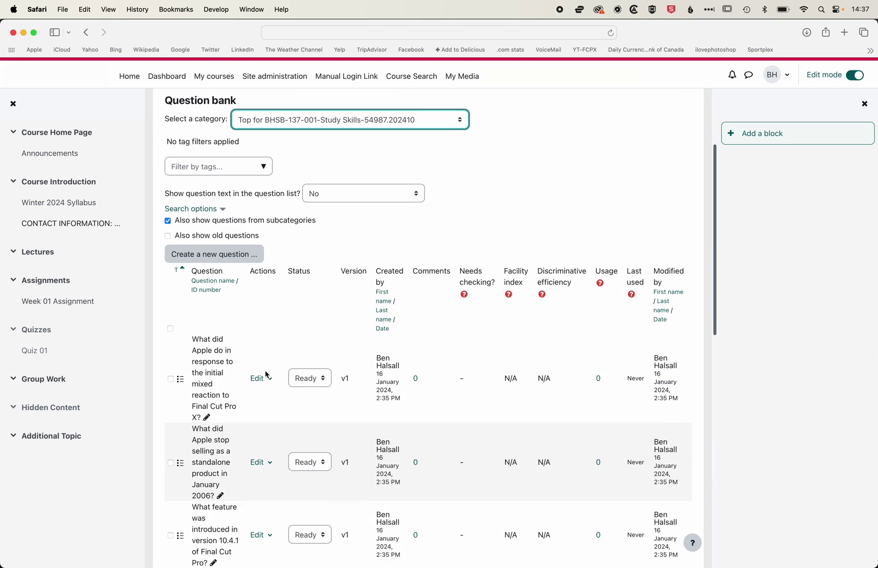
- Move all listed questions into the Final Cut Pro Questions category
left_click(170, 329)
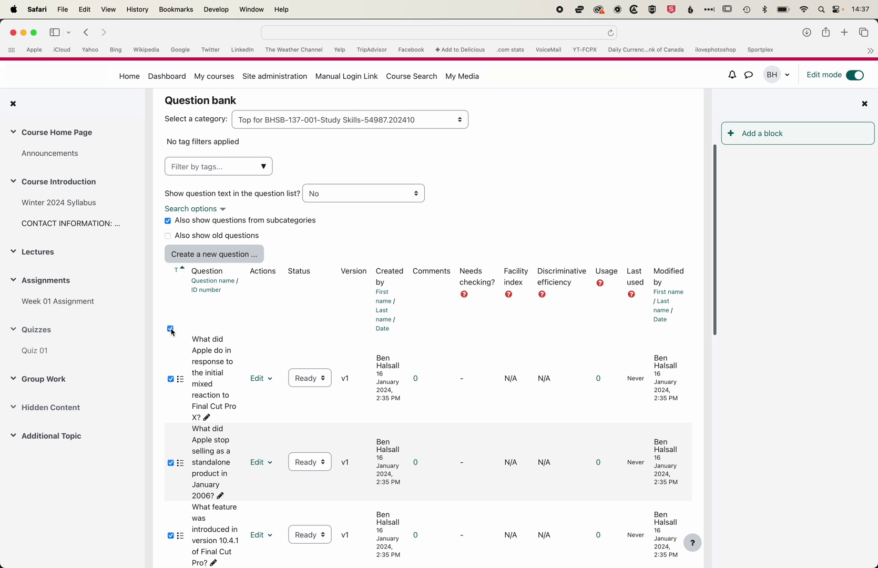
scroll(173, 351, "down", 10)
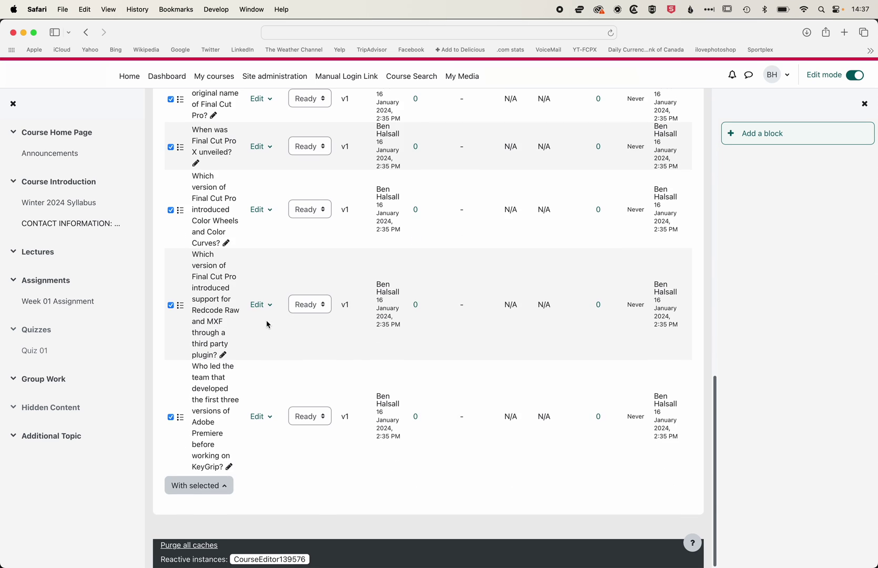
left_click(223, 487)
left_click(203, 448)
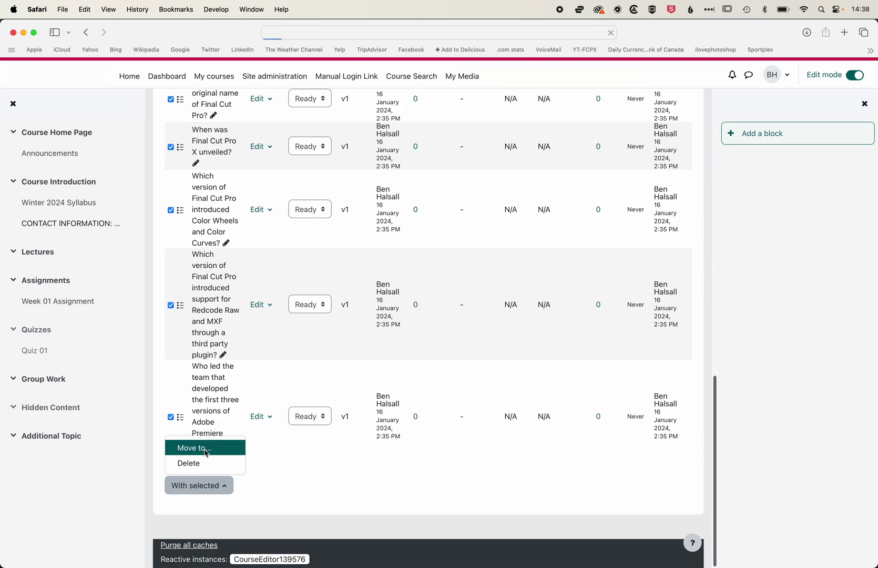
left_click(300, 203)
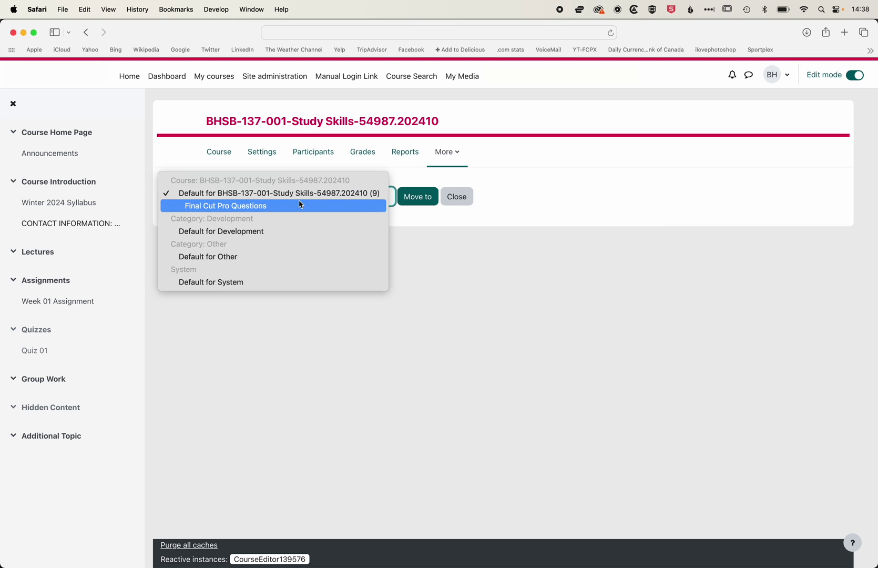
left_click(300, 205)
left_click(417, 197)
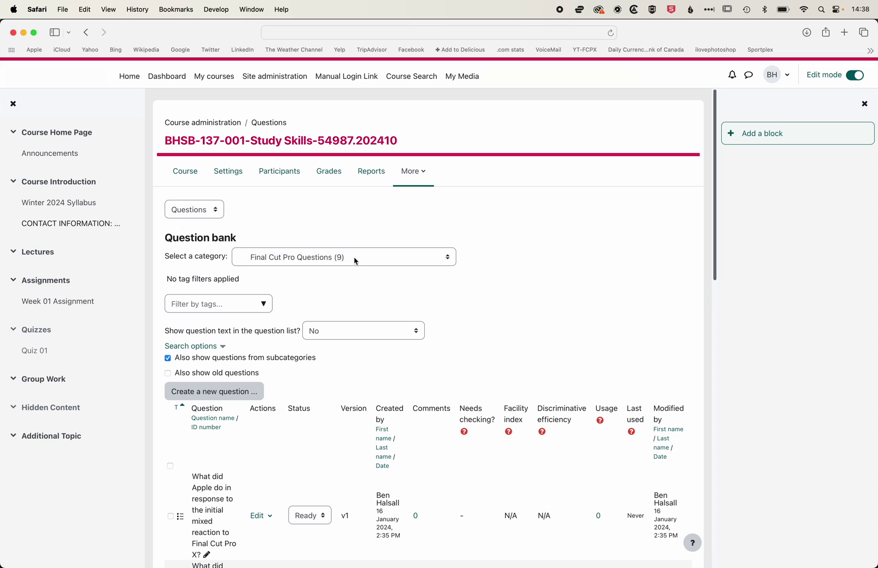
left_click(353, 259)
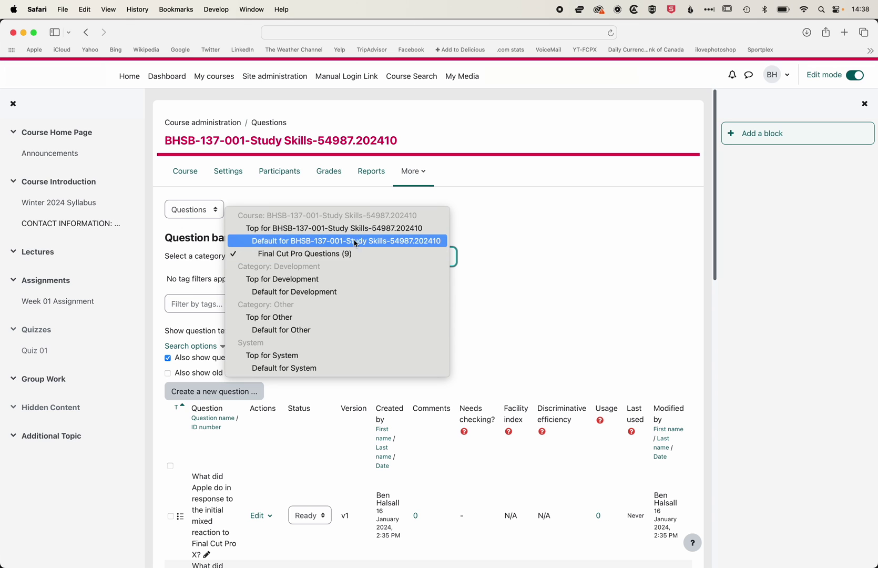
left_click(502, 254)
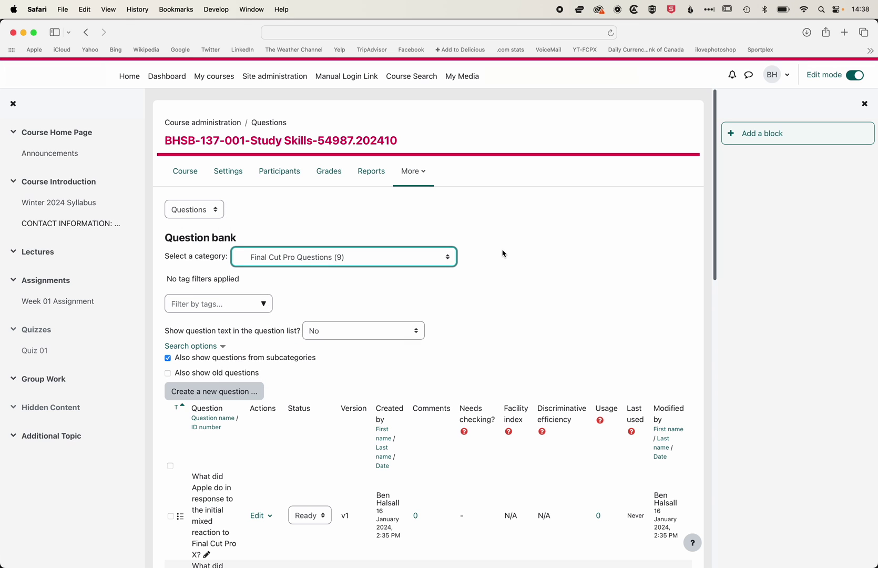
- Open a new Question Generator form and copy all of captions.txt from TextEdit
left_click(49, 132)
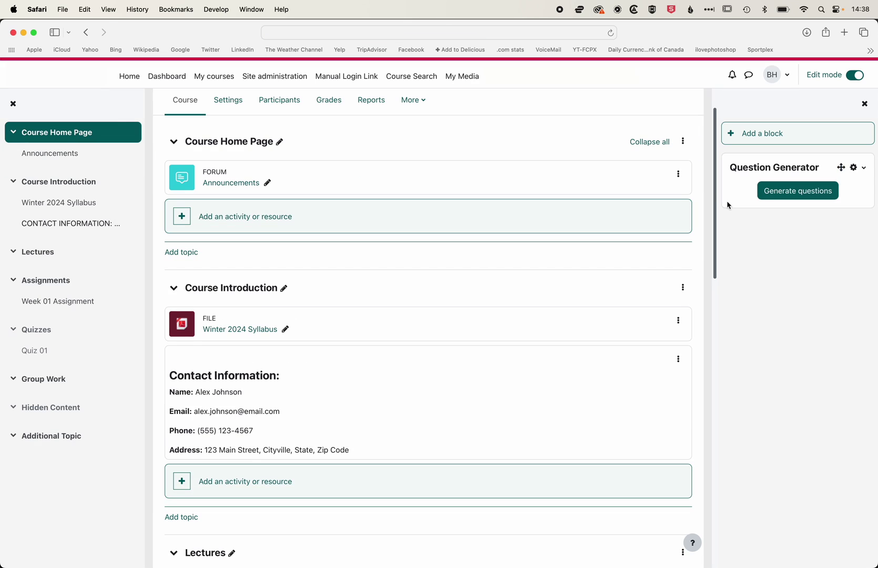
left_click(794, 192)
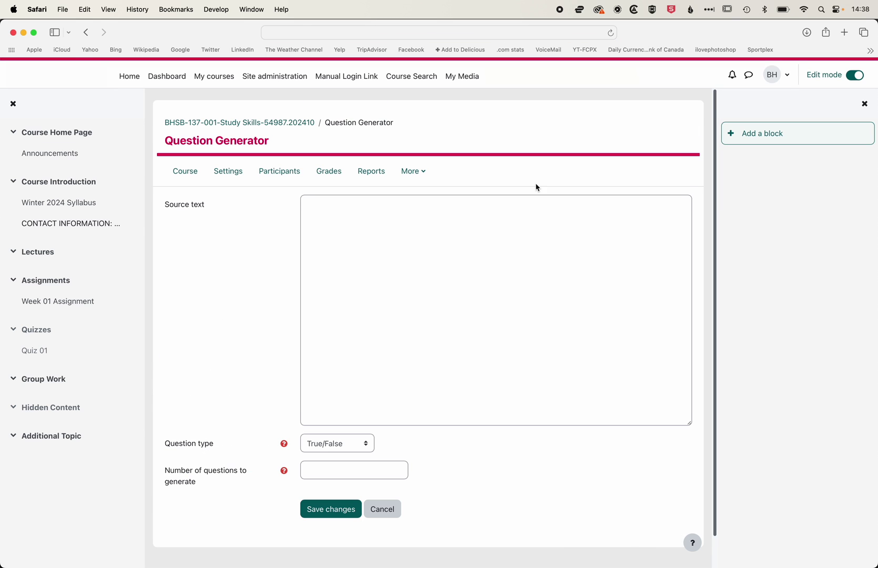
left_click(425, 280)
key("super+Tab")
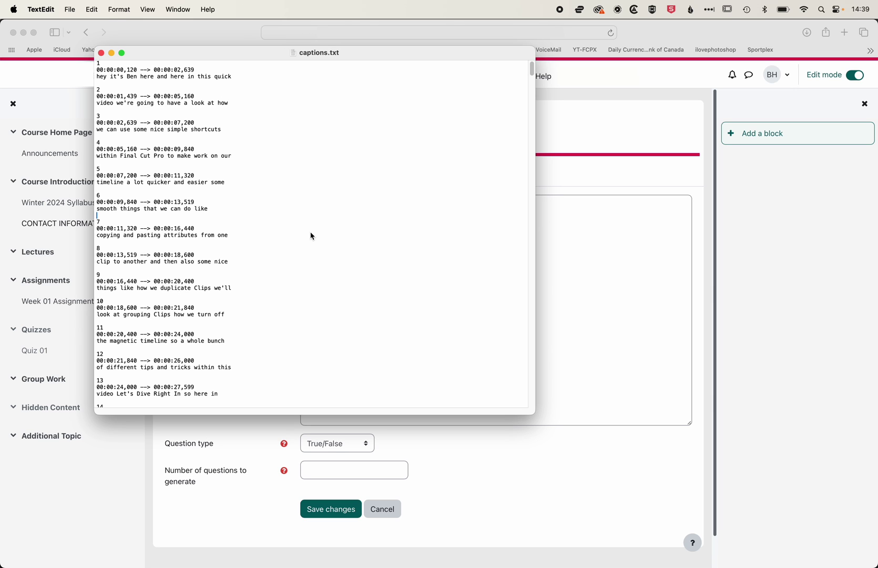
key("super+a")
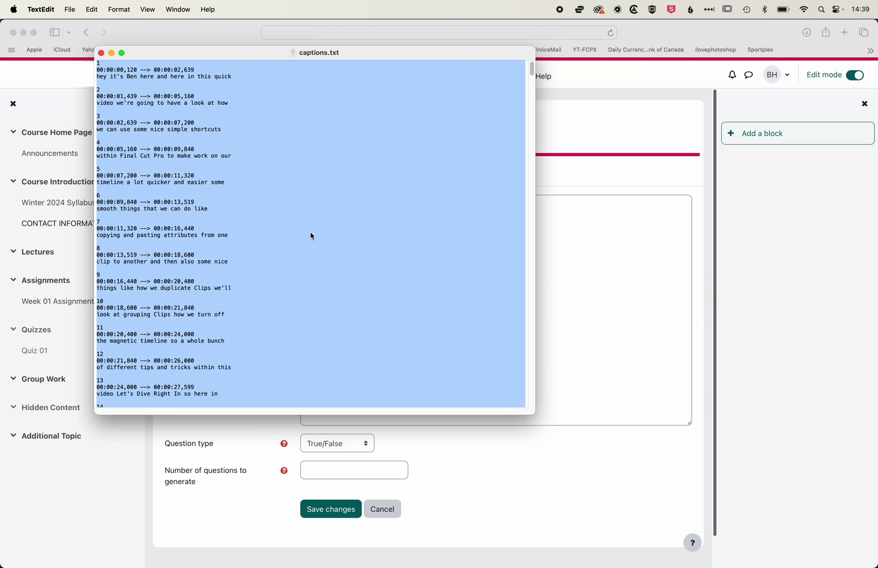
key("super+Tab")
- Paste the captions as source text and generate 10 Multiple choice questions
key("super+v")
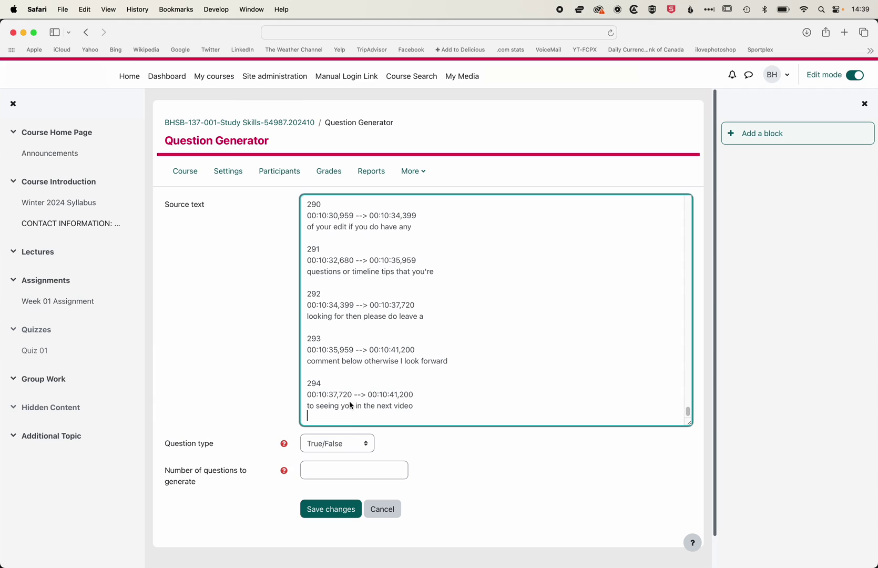
left_click(348, 444)
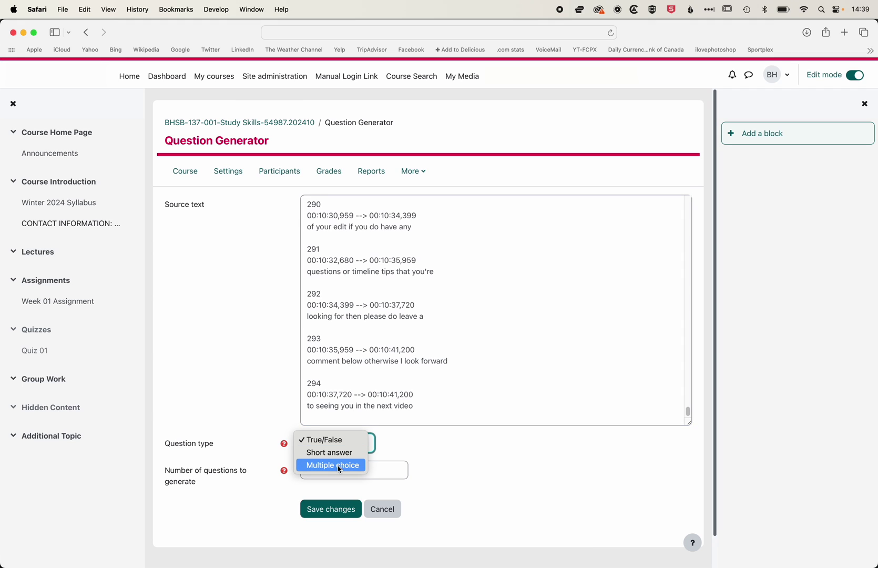
left_click(342, 466)
left_click(338, 469)
type("10")
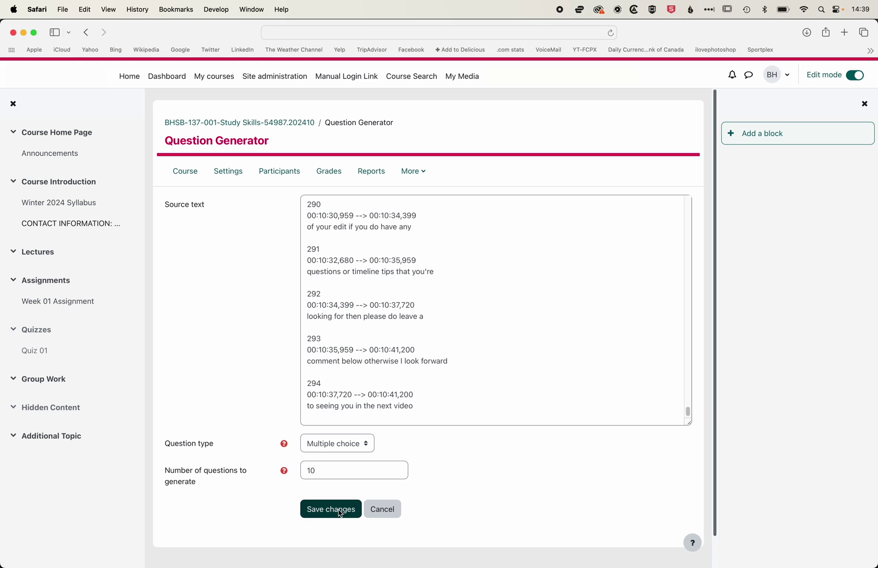
left_click(339, 511)
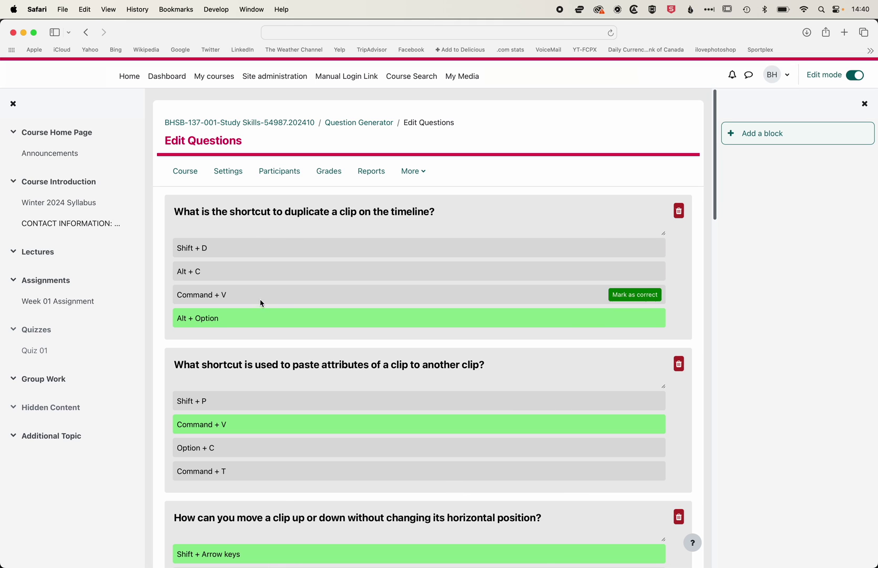
- Delete the move-clip, move-without-snapping and pasting-attributes questions, then add the rest to the bank
scroll(263, 333, "down", 5)
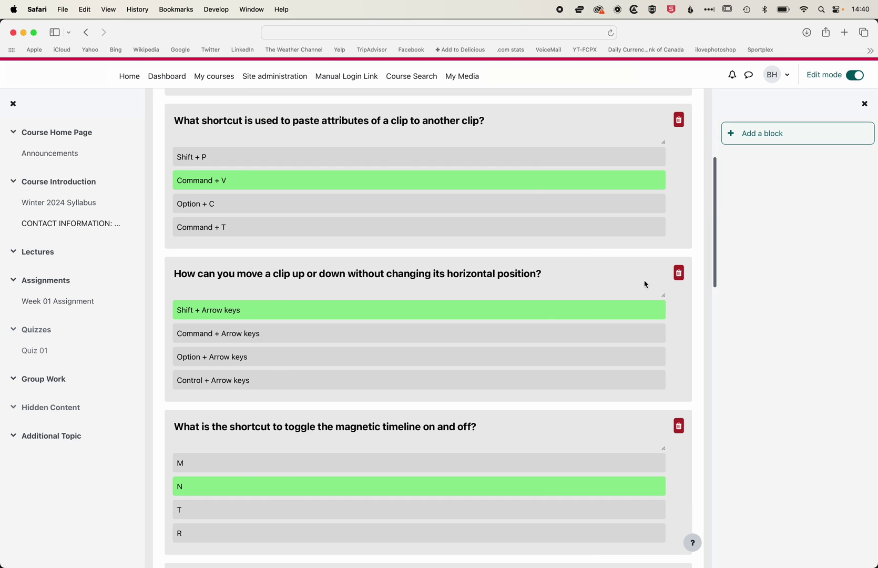
left_click(679, 273)
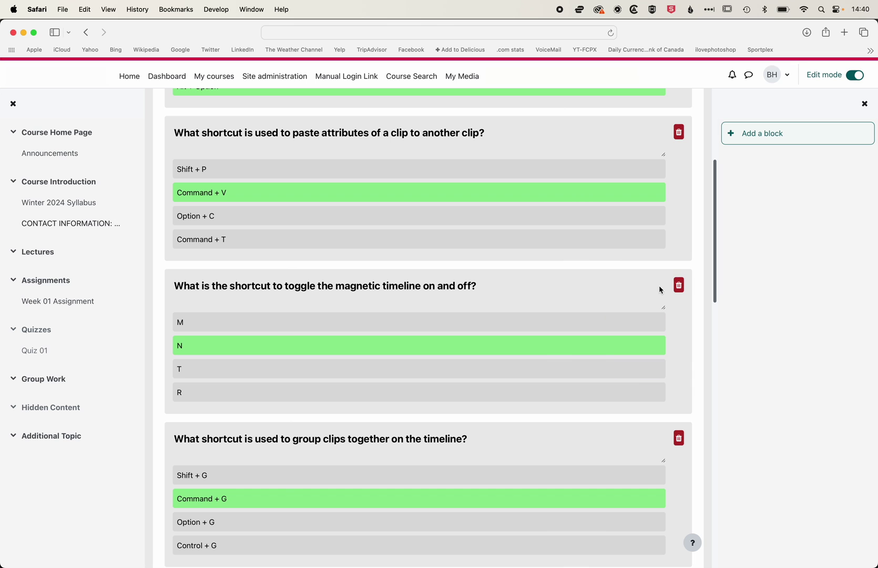
scroll(657, 322, "down", 4)
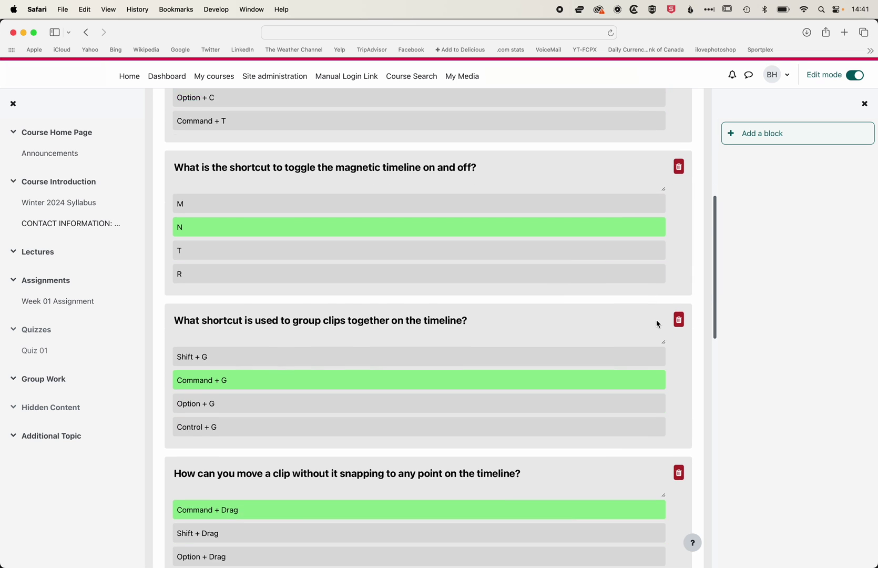
scroll(657, 323, "down", 3)
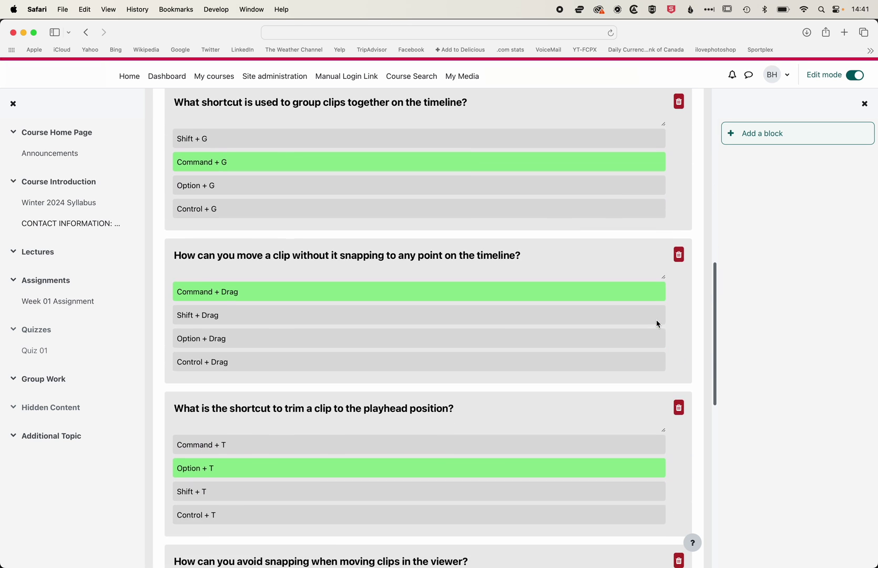
scroll(657, 323, "down", 2)
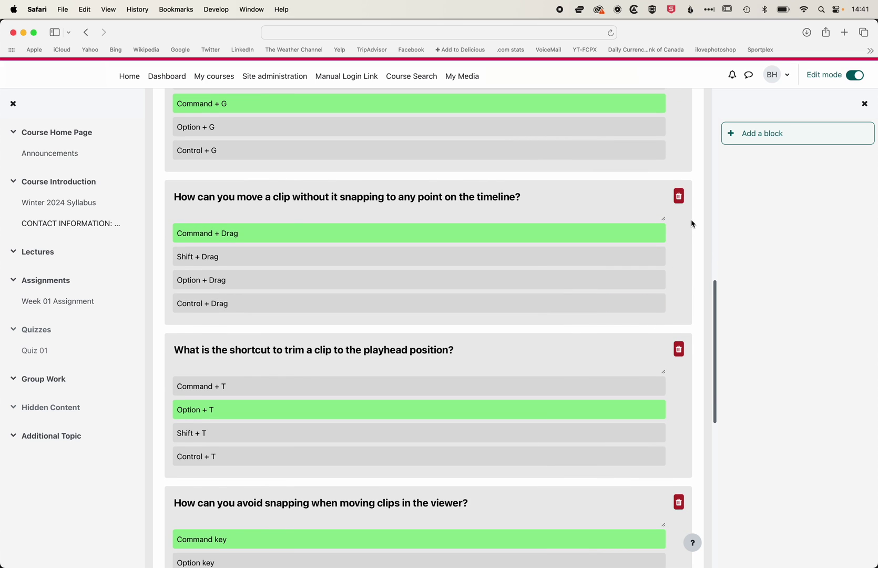
left_click(678, 197)
scroll(593, 281, "down", 3)
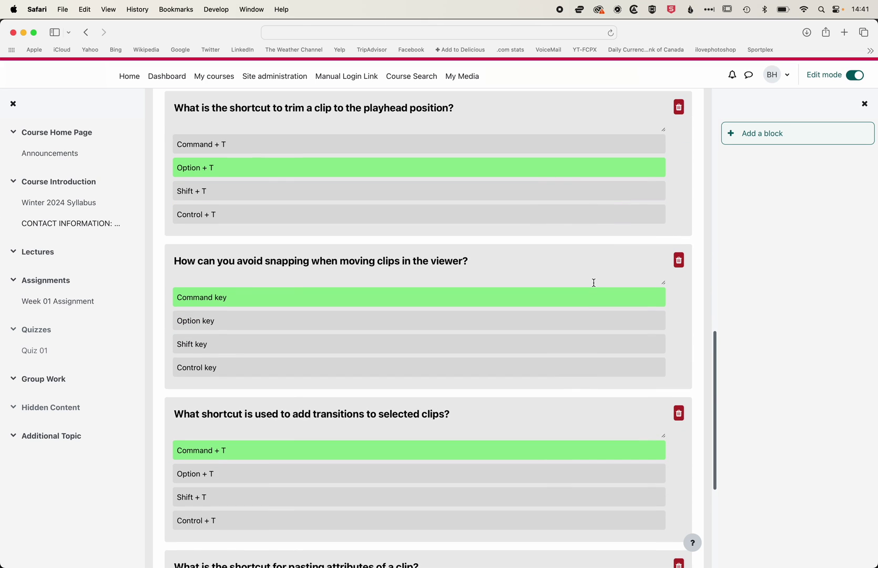
scroll(594, 283, "down", 6)
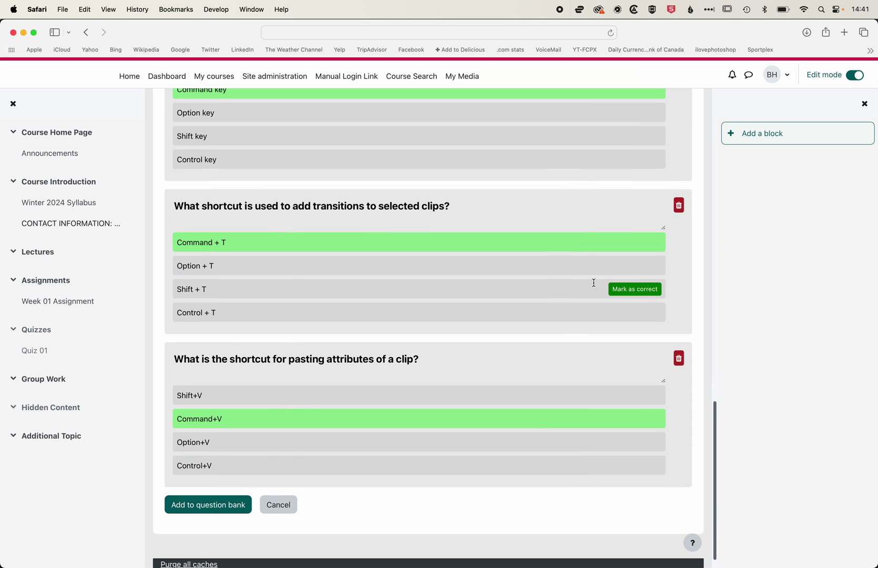
left_click(678, 358)
scroll(624, 359, "down", 20)
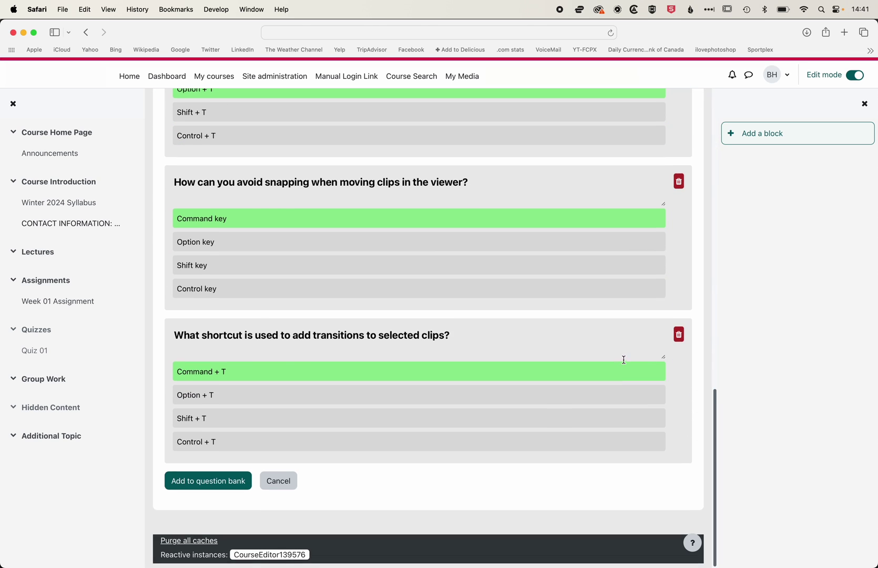
left_click(213, 489)
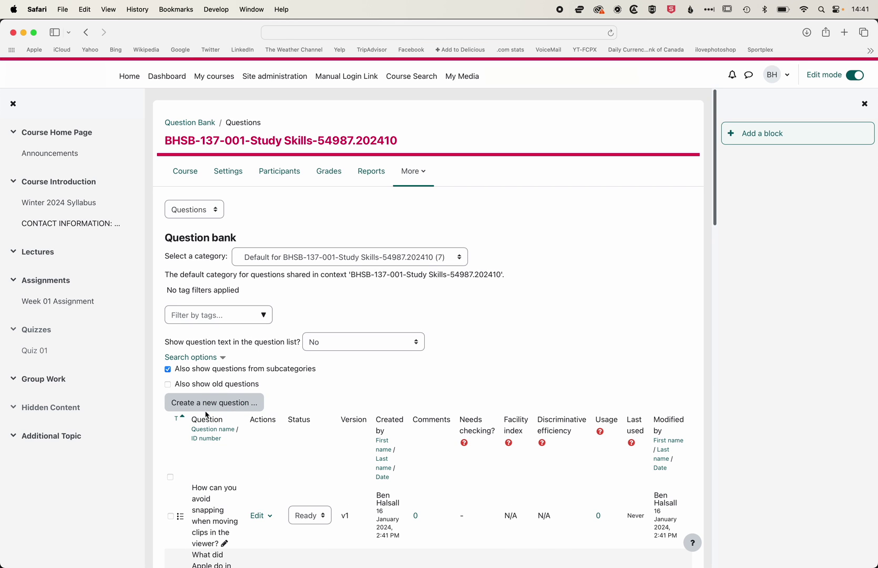
- Stop showing subcategory questions, keeping only the course default category listed
scroll(179, 413, "down", 10)
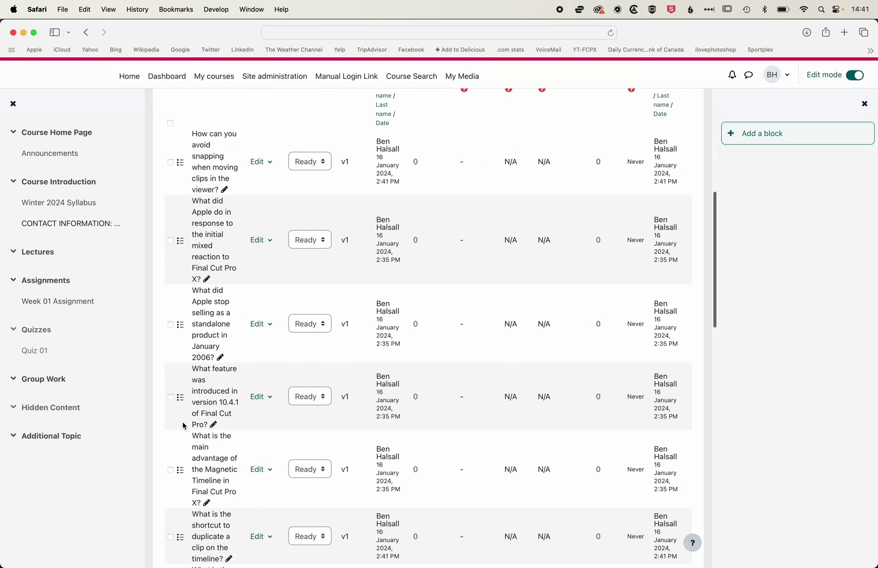
scroll(183, 426, "down", 5)
scroll(182, 426, "up", 15)
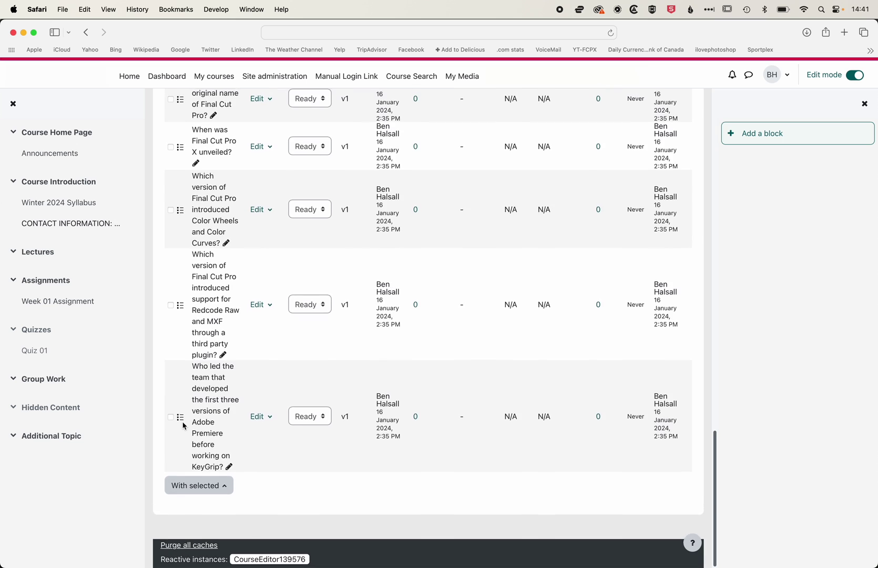
scroll(183, 425, "up", 3)
left_click(412, 256)
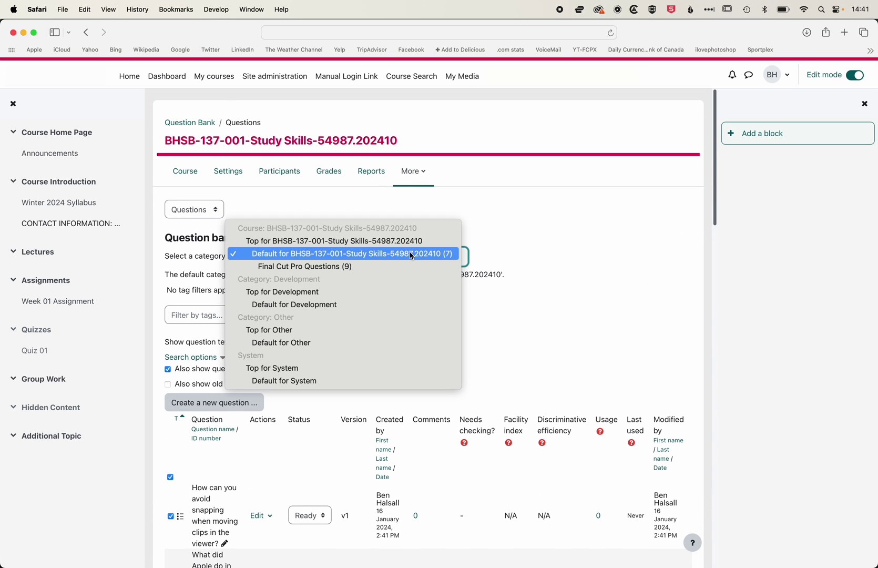
left_click(411, 256)
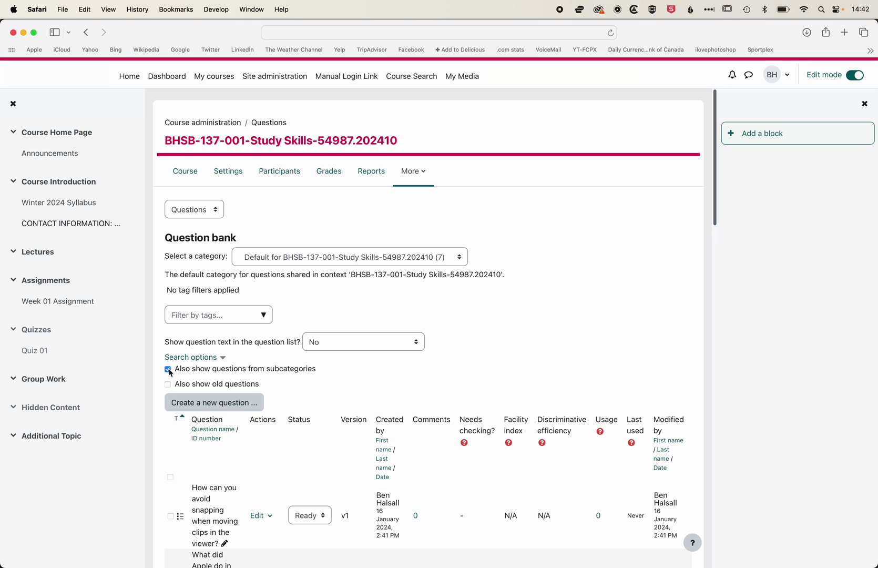
left_click(168, 370)
left_click(338, 257)
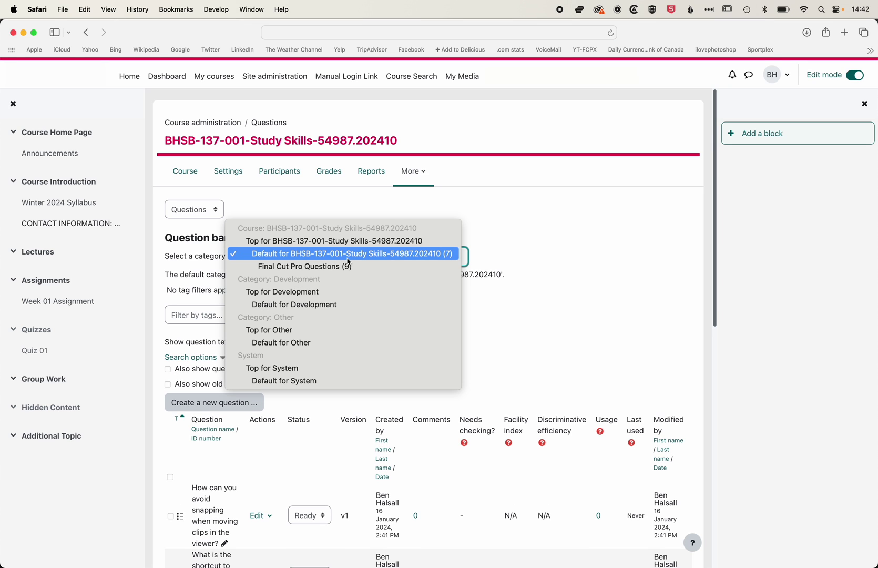
left_click(527, 378)
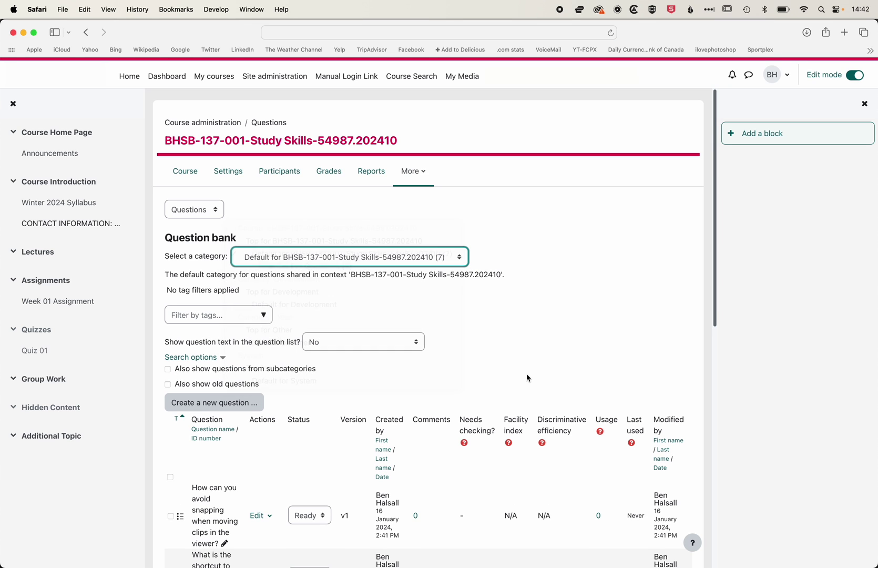
- Select all seven transcript-based questions in the default category
left_click(171, 477)
scroll(171, 479, "down", 10)
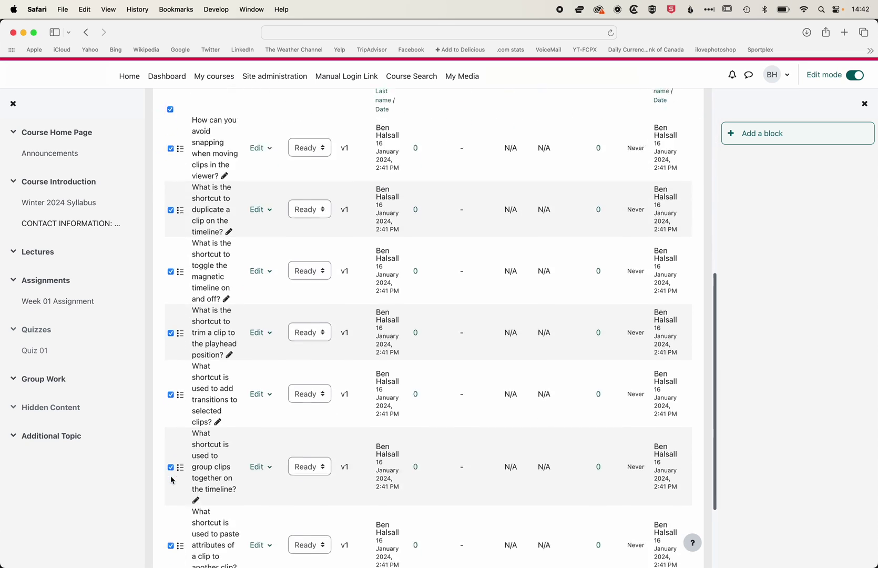
scroll(171, 480, "up", 10)
scroll(209, 444, "down", 10)
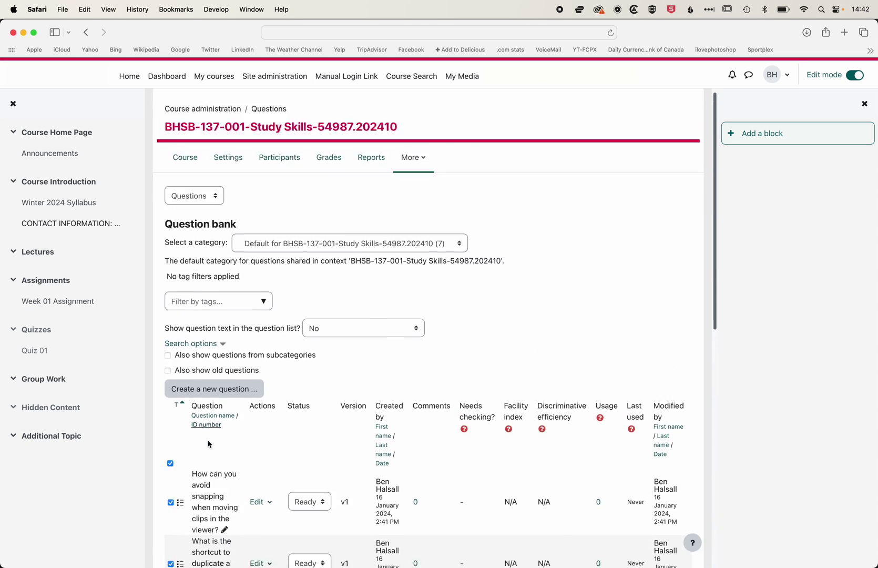
scroll(209, 445, "down", 3)
- Move the selected questions into Final Cut Pro Questions, bringing it to 16 questions
left_click(198, 485)
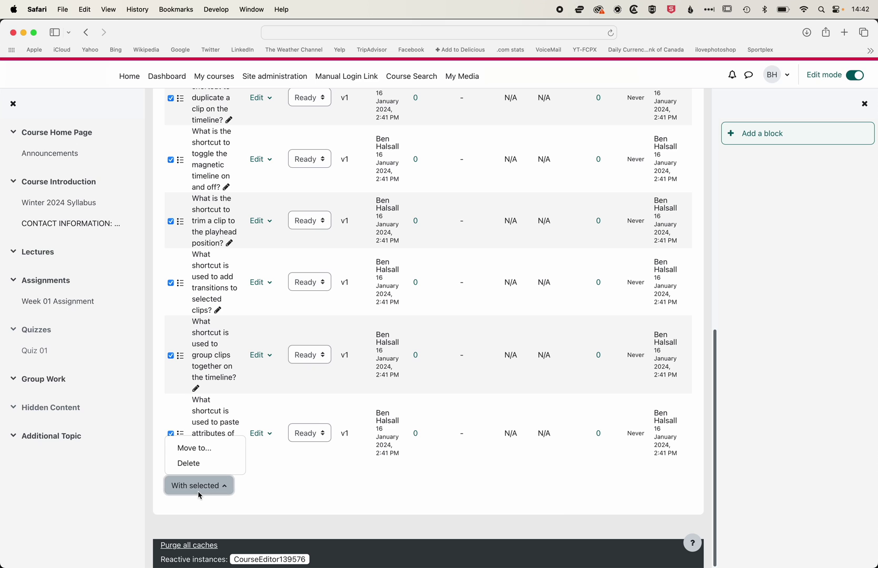
left_click(203, 452)
left_click(310, 197)
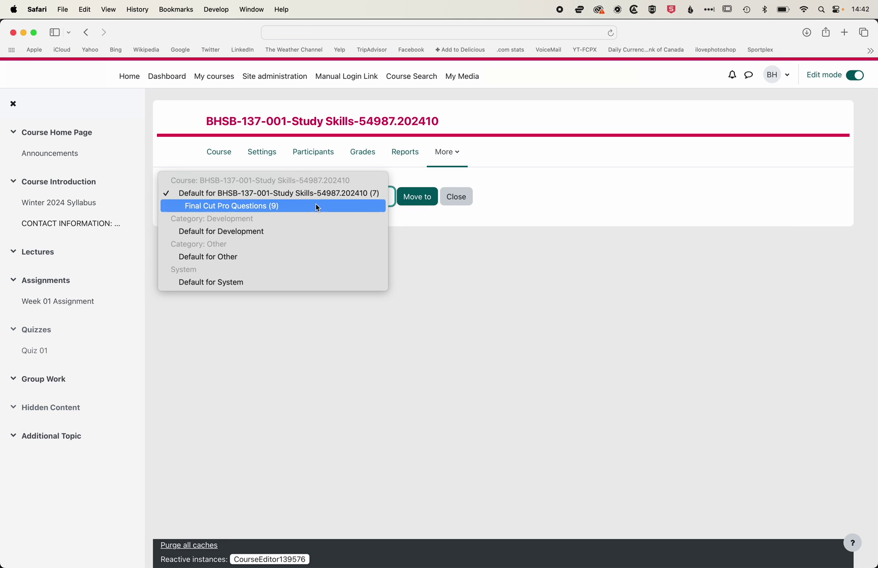
left_click(311, 211)
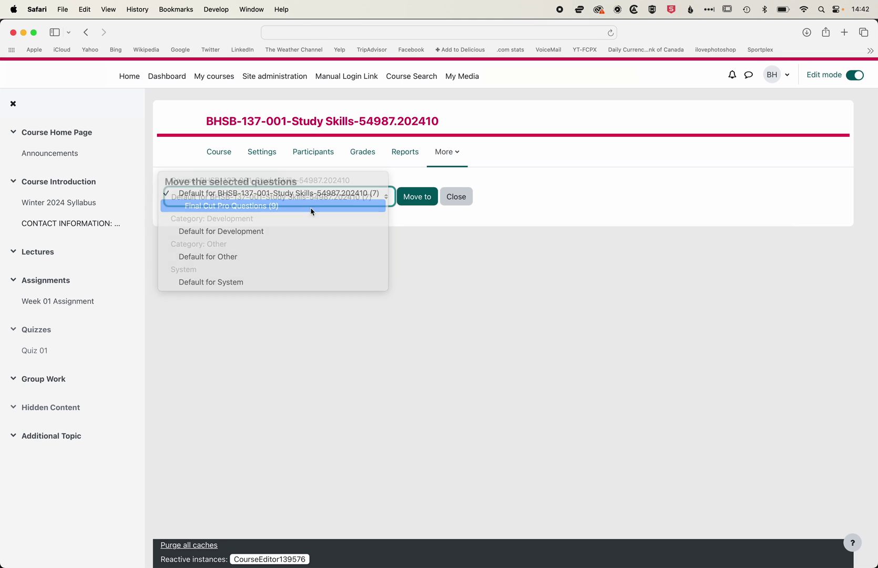
left_click(419, 201)
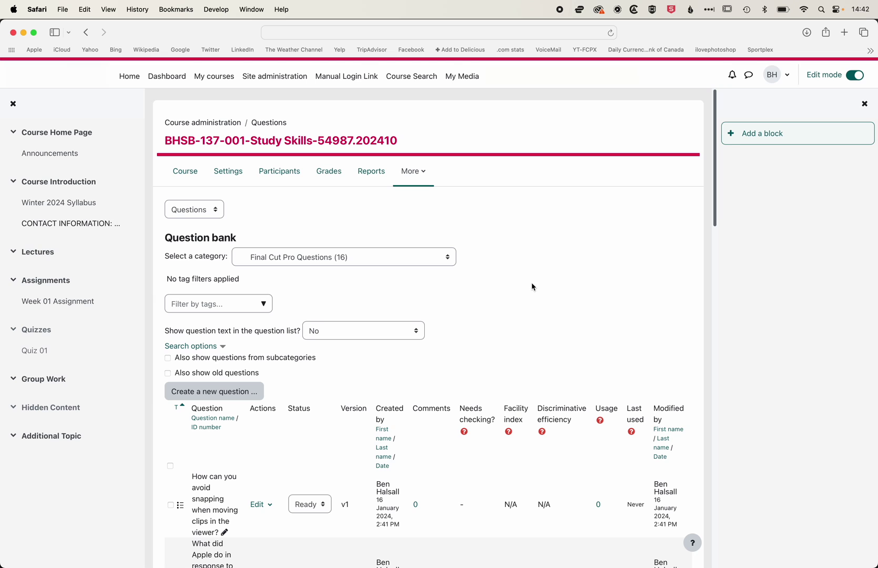
scroll(533, 286, "down", 1)
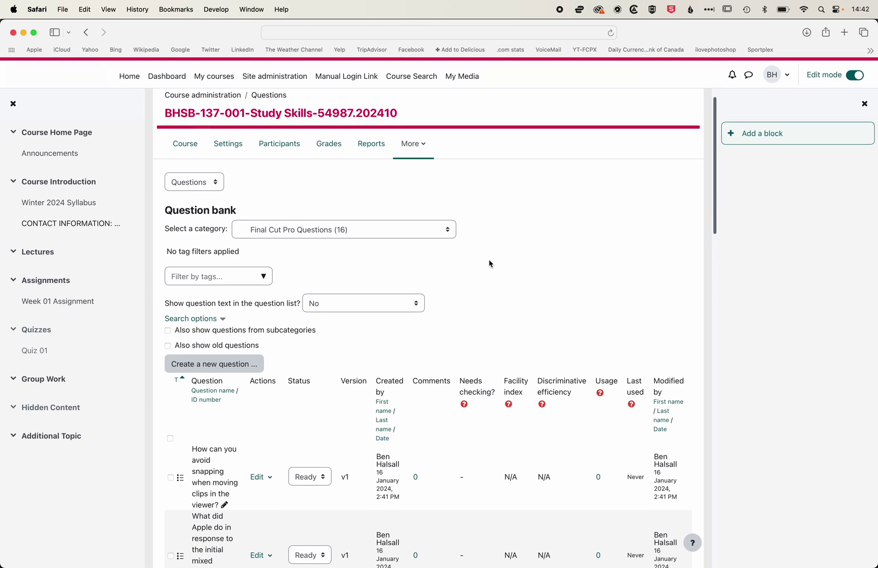
scroll(489, 263, "down", 8)
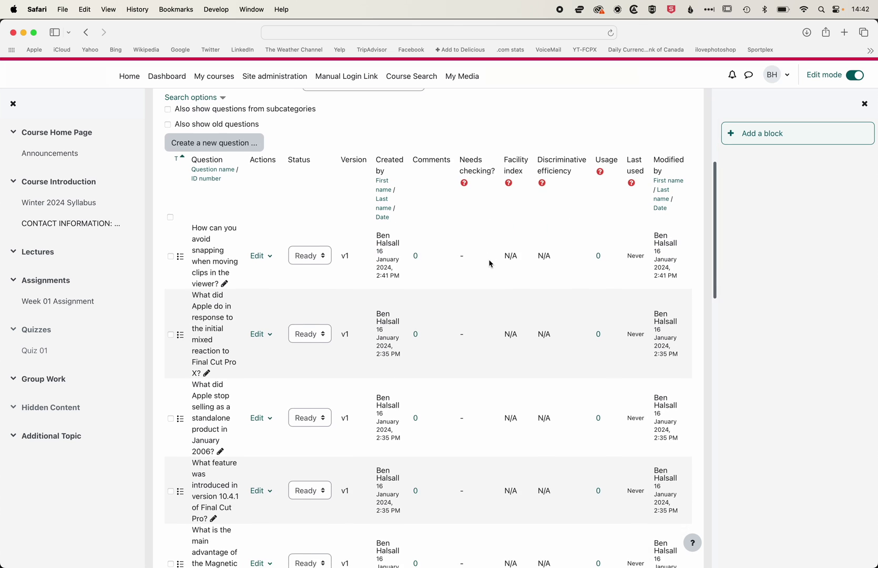
scroll(489, 264, "down", 12)
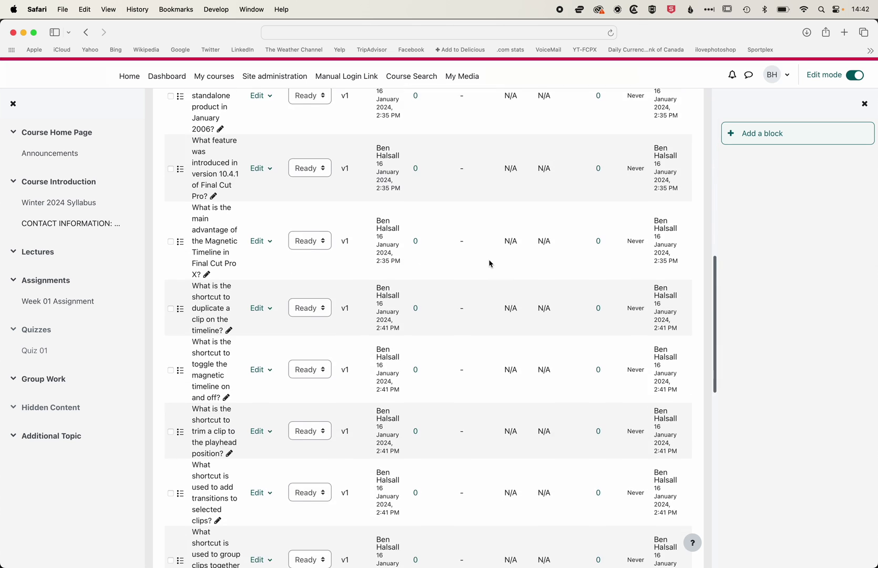
scroll(490, 263, "down", 3)
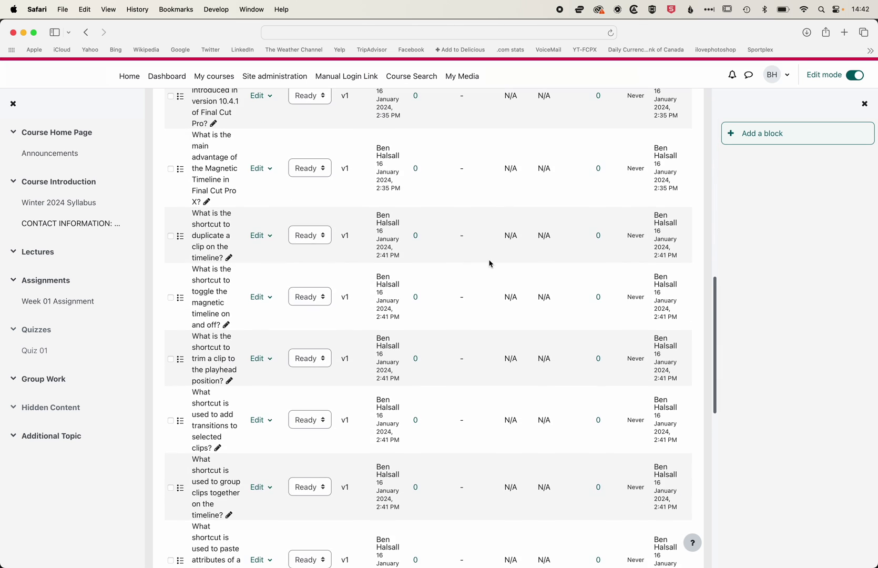
scroll(489, 264, "up", 20)
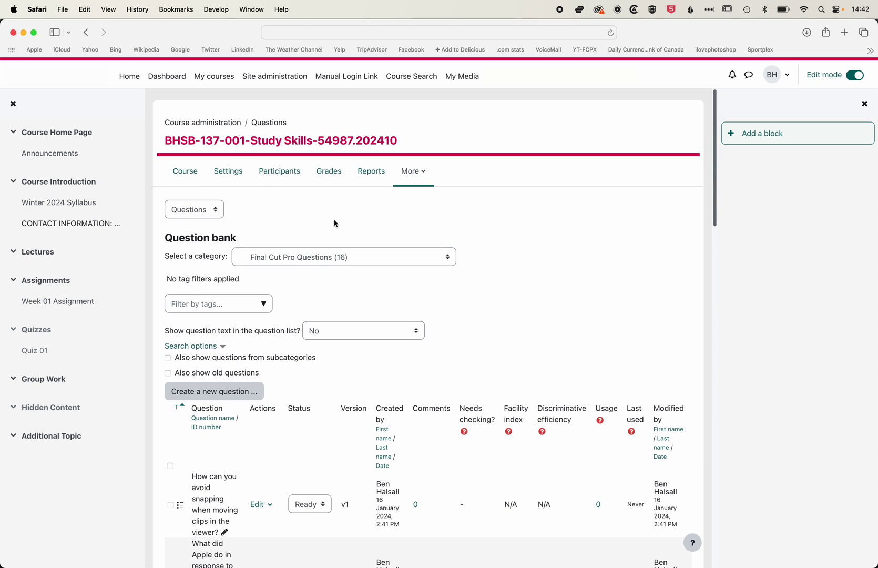
- Create a quiz named 'Final Cut Pro Quiz' on Course Home Page and save and display it
left_click(186, 178)
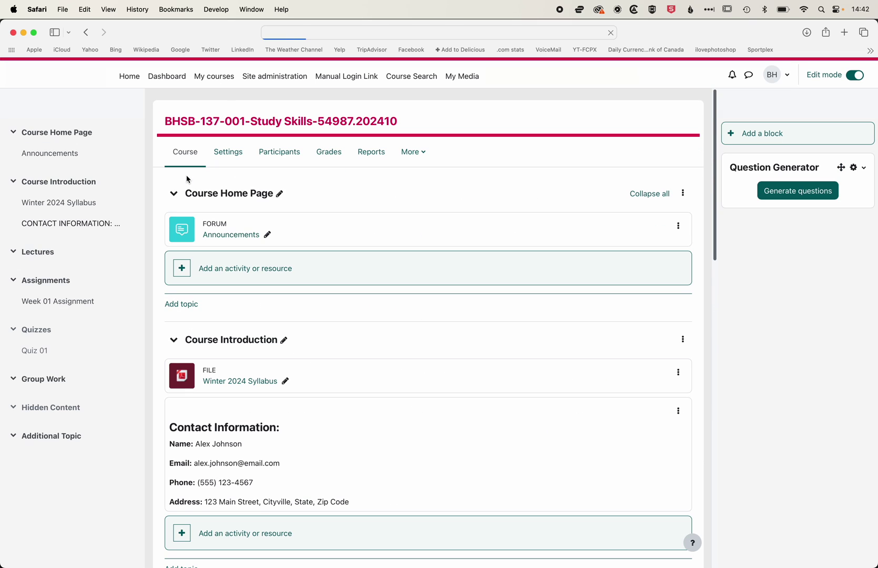
left_click(277, 269)
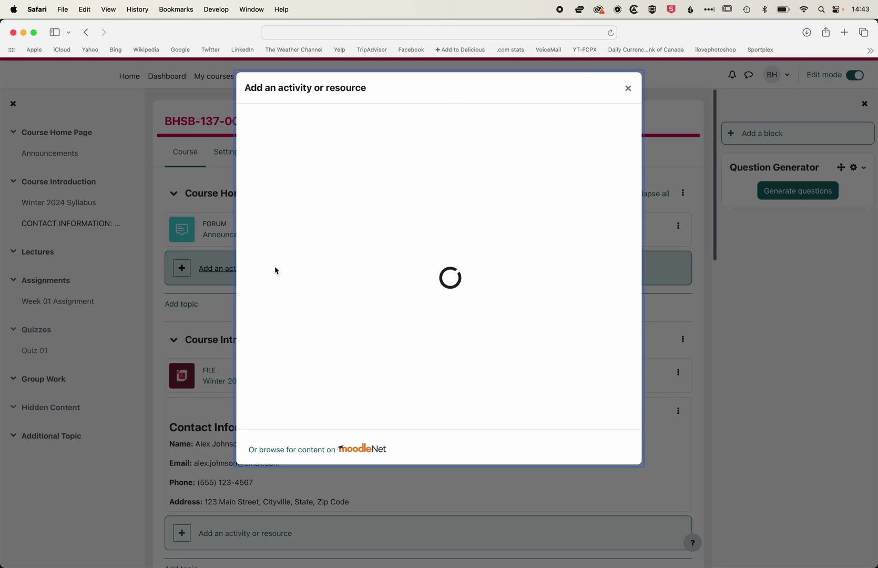
left_click(472, 185)
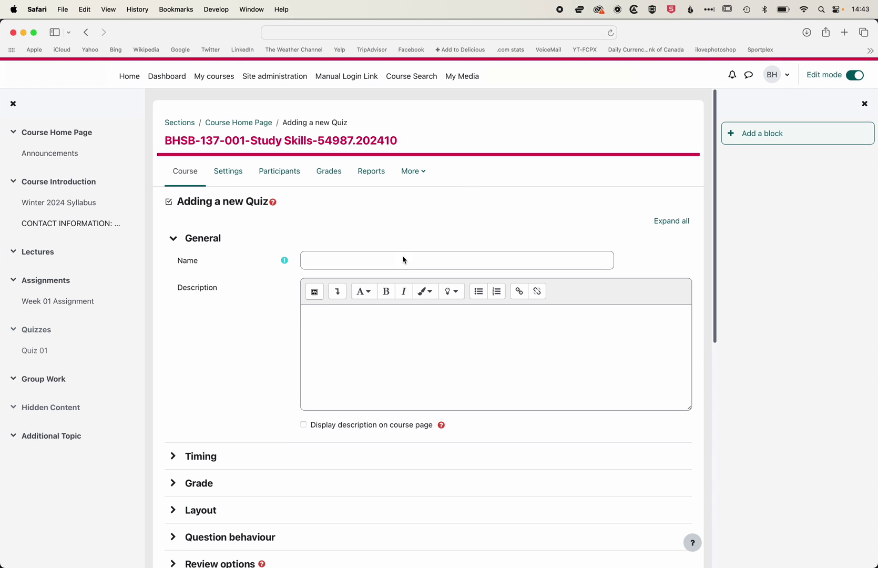
left_click(389, 260)
type("Final Cut Pr")
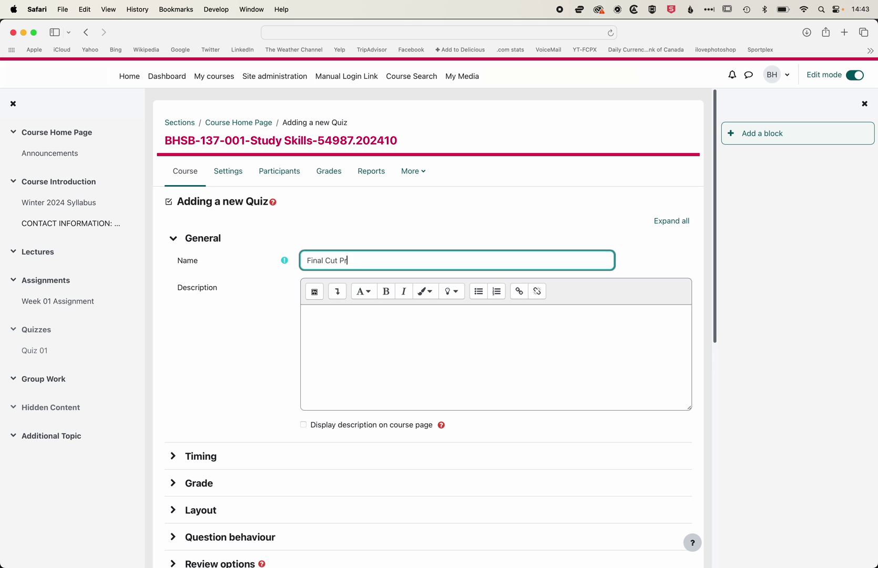
type("o Quiz")
scroll(282, 331, "down", 10)
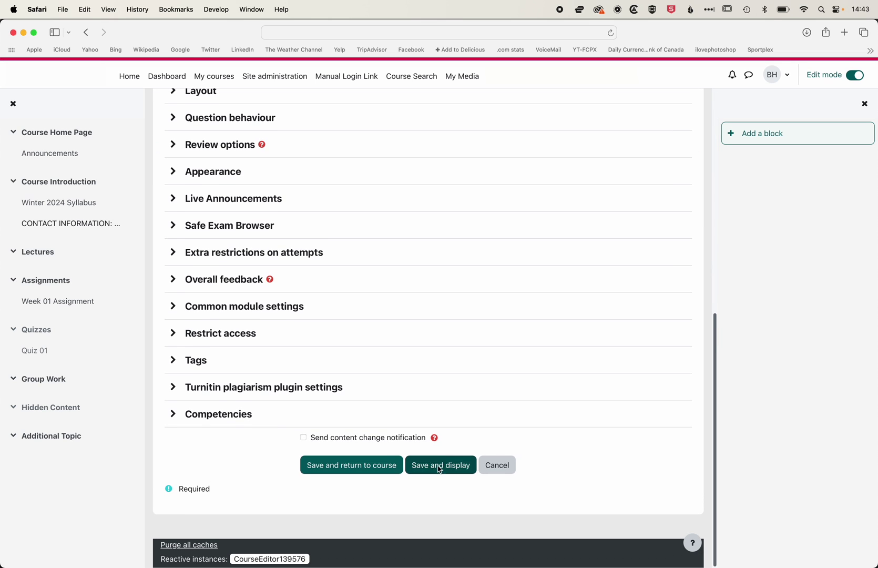
left_click(442, 465)
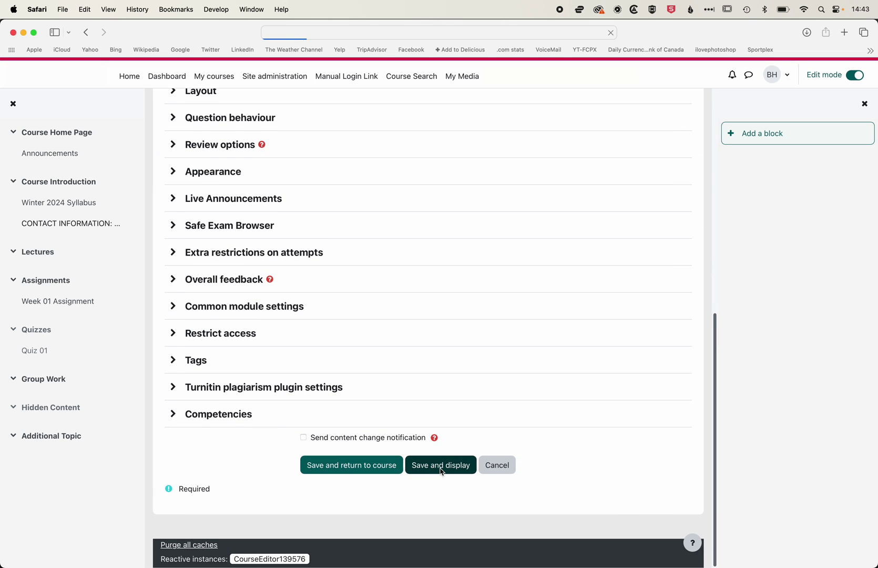
- Add all 16 questions from the Final Cut Pro Questions bank category and turn on Shuffle
left_click(203, 221)
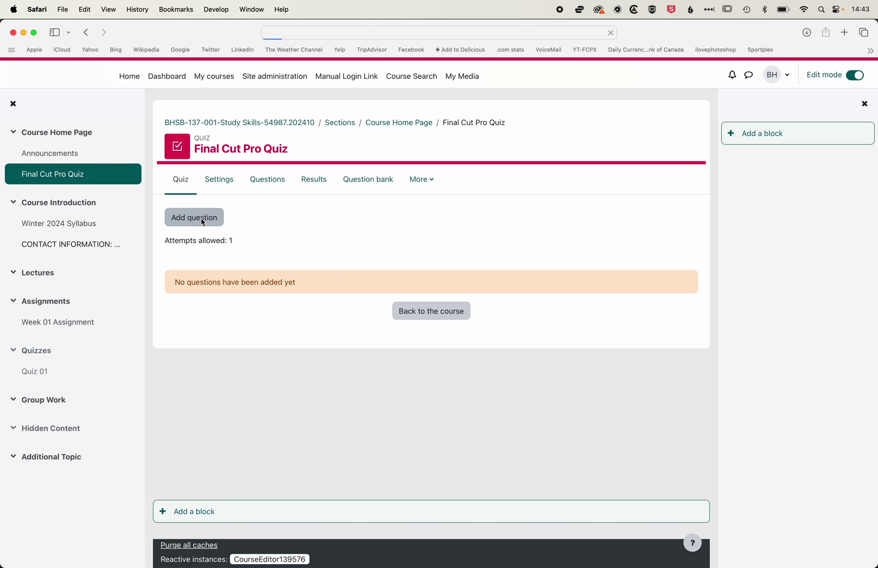
left_click(675, 291)
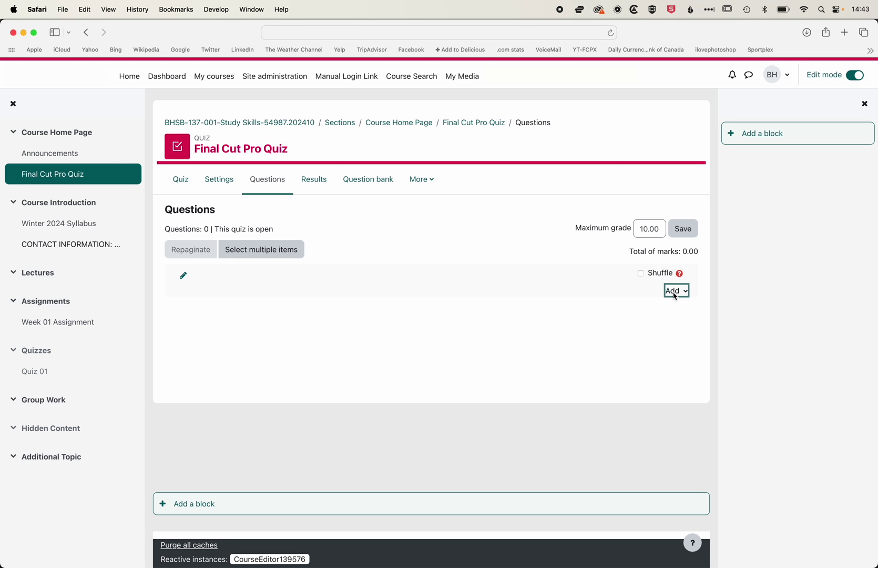
left_click(655, 324)
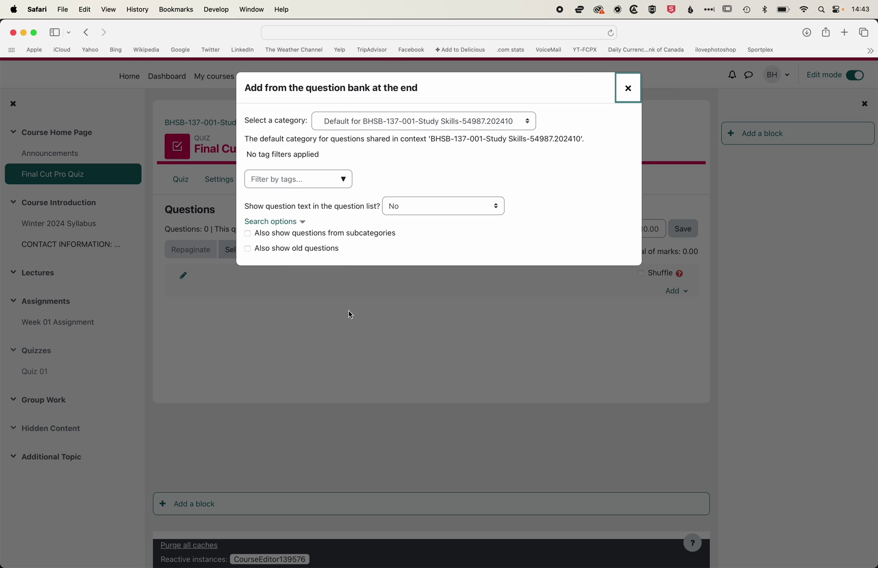
left_click(356, 120)
left_click(356, 131)
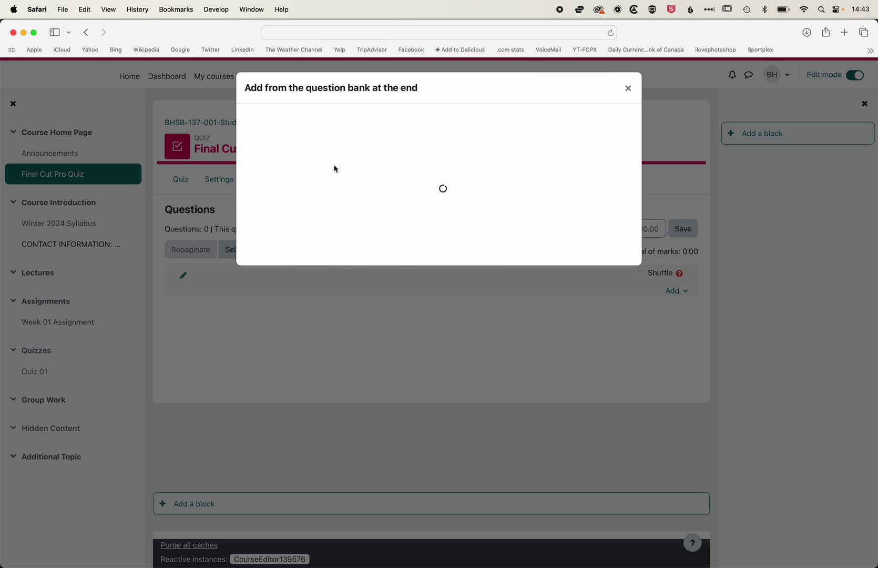
left_click(260, 256)
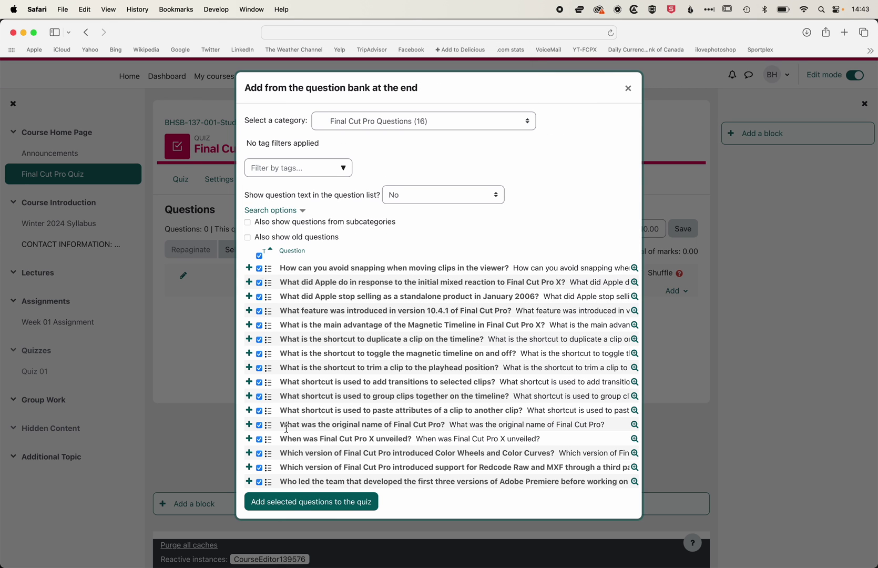
left_click(296, 503)
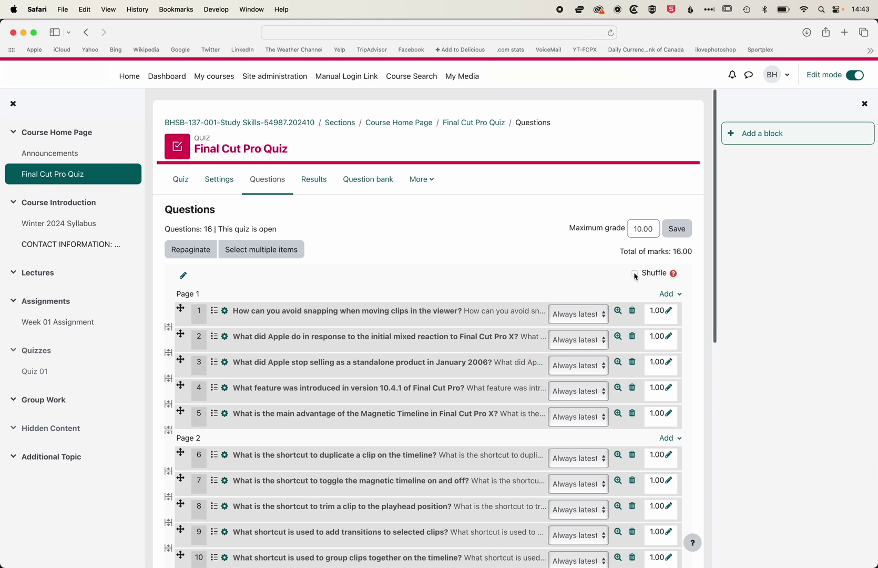
left_click(635, 274)
scroll(515, 205, "down", 2)
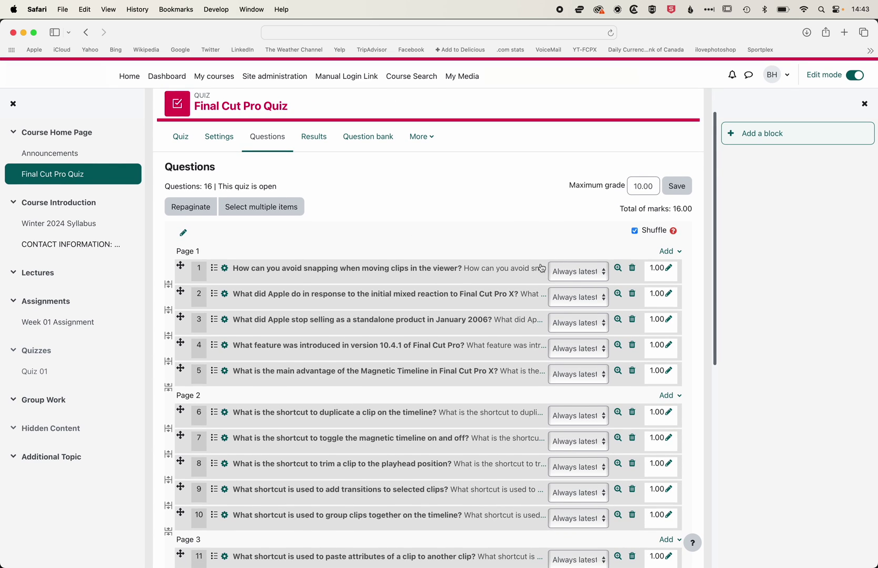
- Save the quiz's question settings, return to Course Home Page and switch edit mode off
left_click(670, 188)
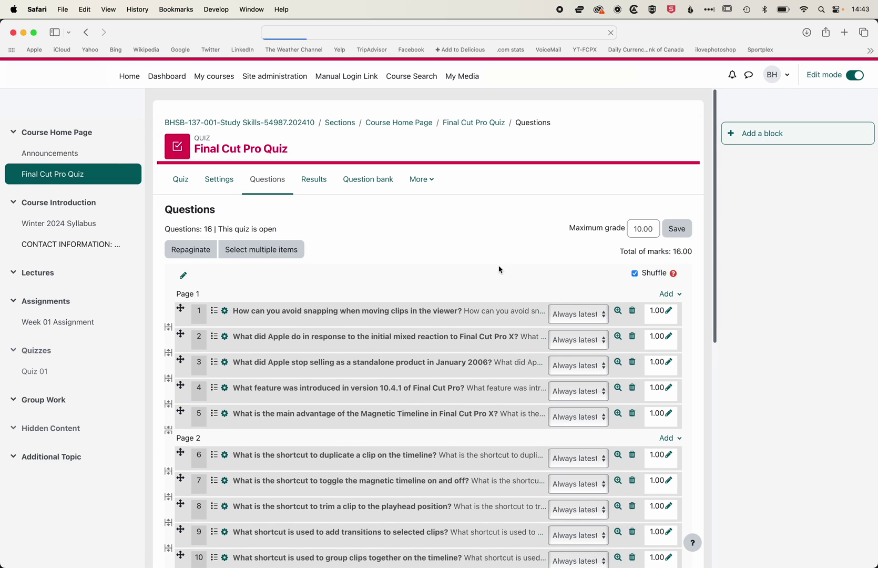
left_click(63, 132)
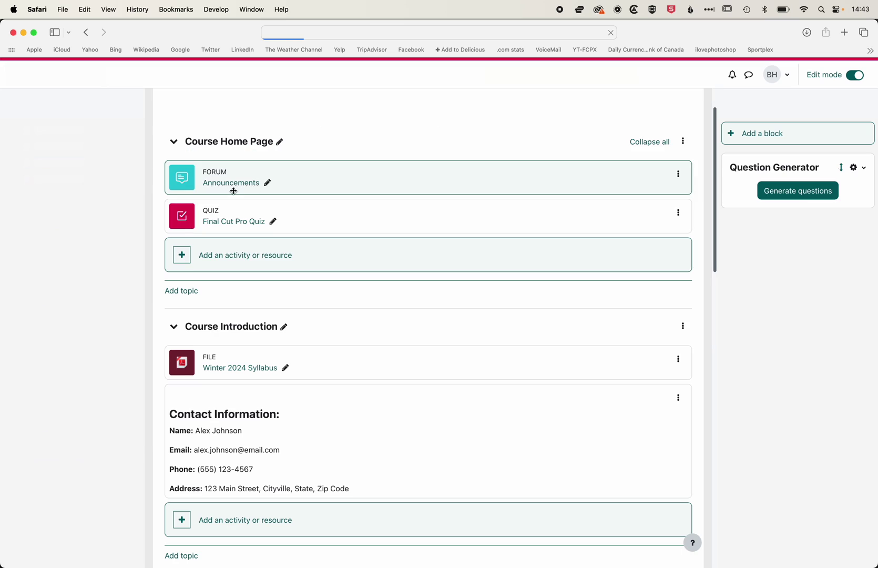
left_click(854, 76)
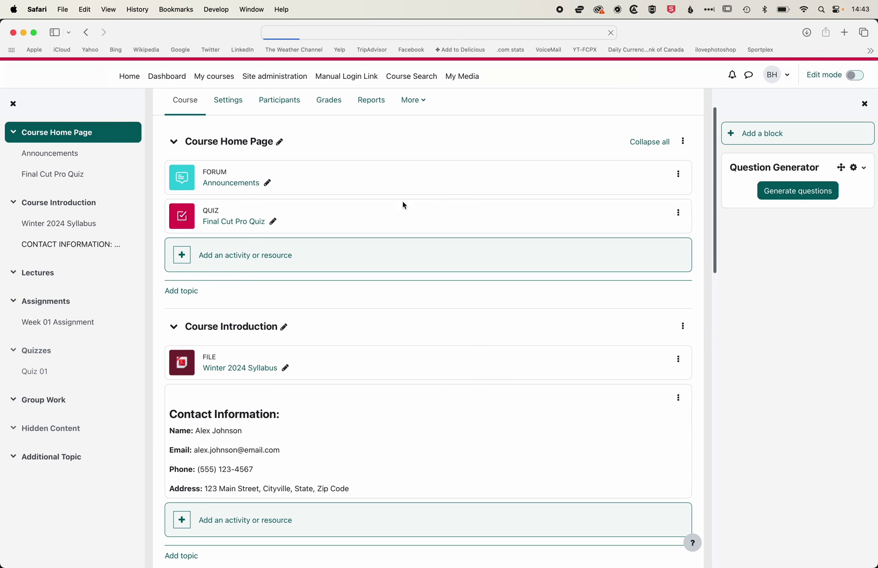
- Preview the Final Cut Pro Quiz and scroll through its shuffled questions
left_click(224, 268)
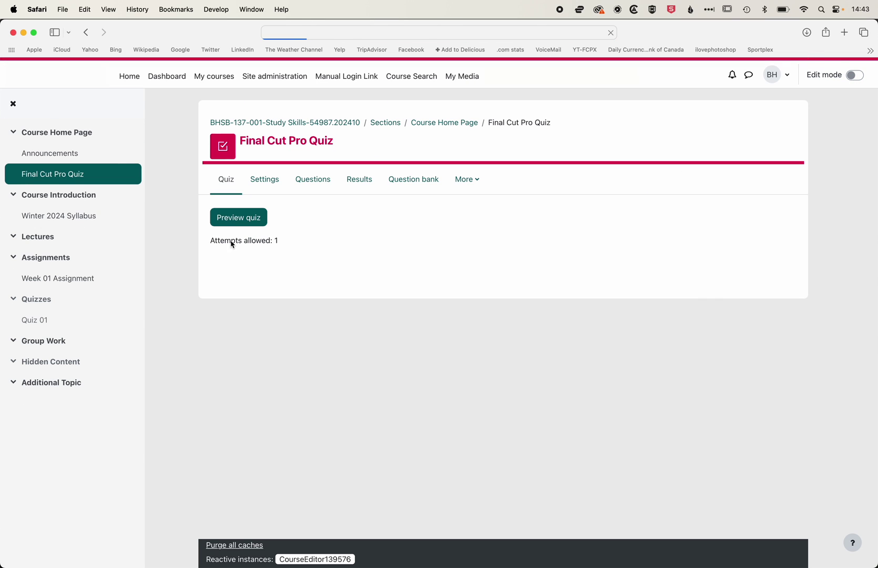
left_click(233, 218)
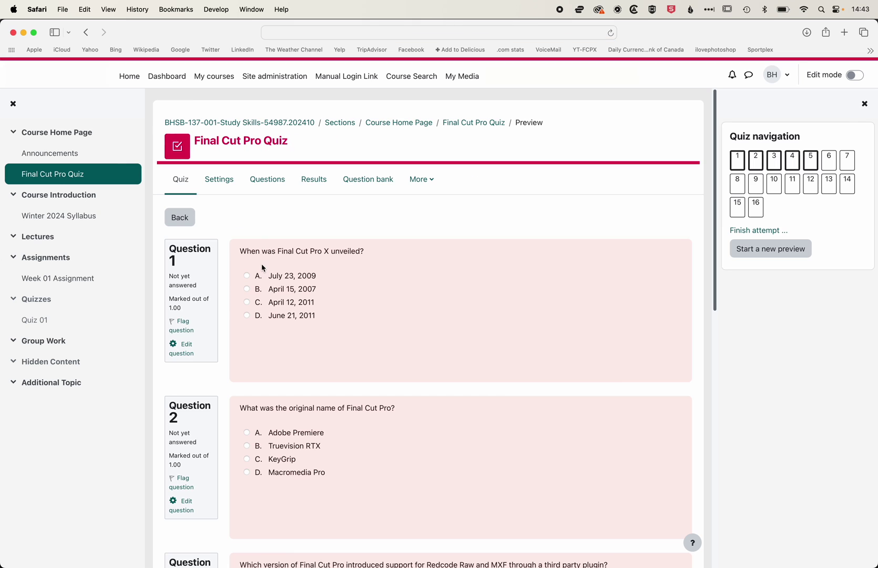
scroll(326, 357, "down", 10)
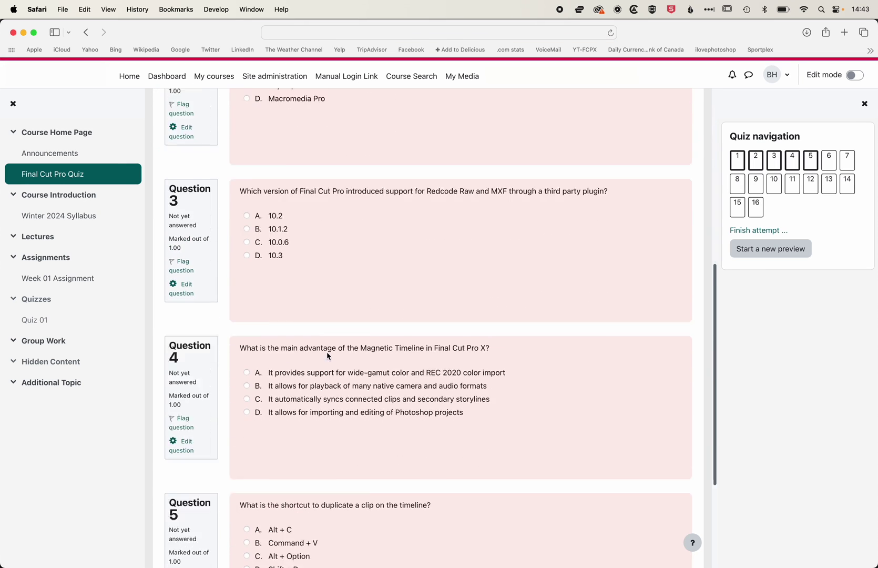
scroll(326, 356, "down", 2)
scroll(327, 356, "up", 10)
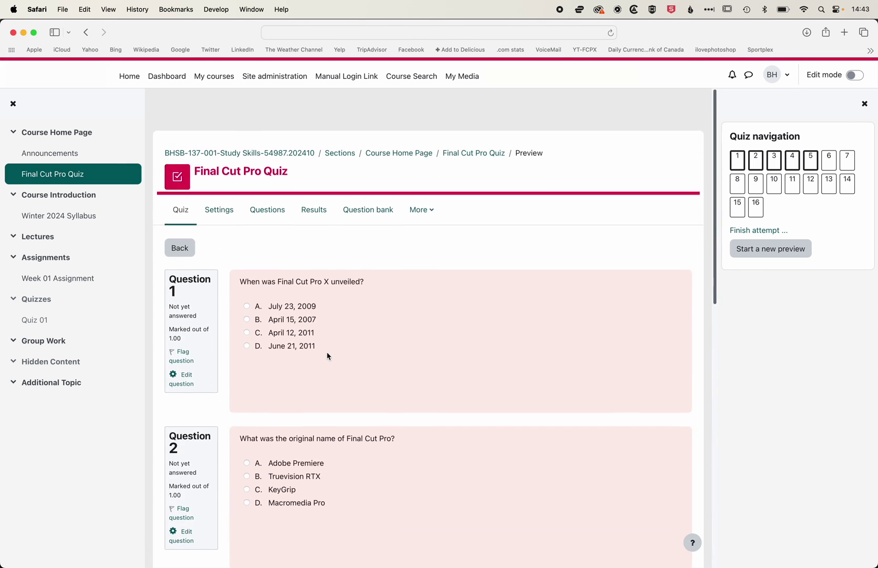